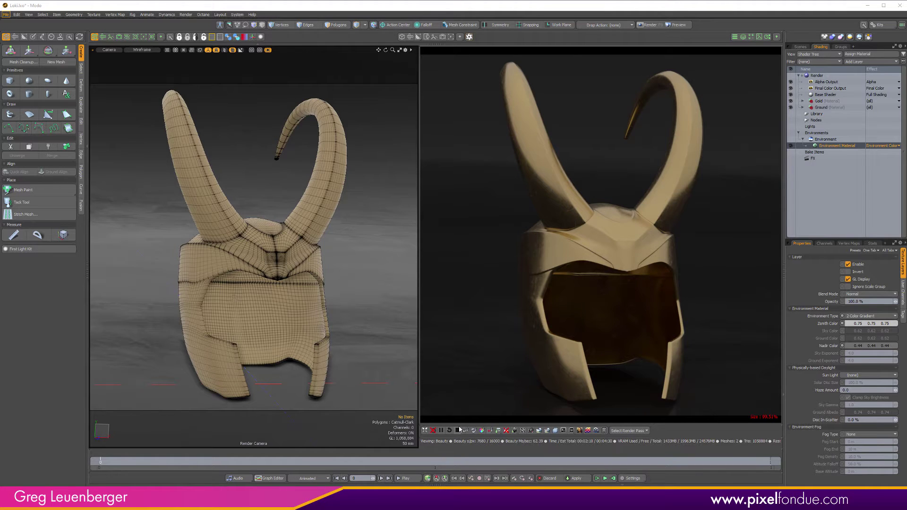
left_click_drag(459, 425, 462, 431)
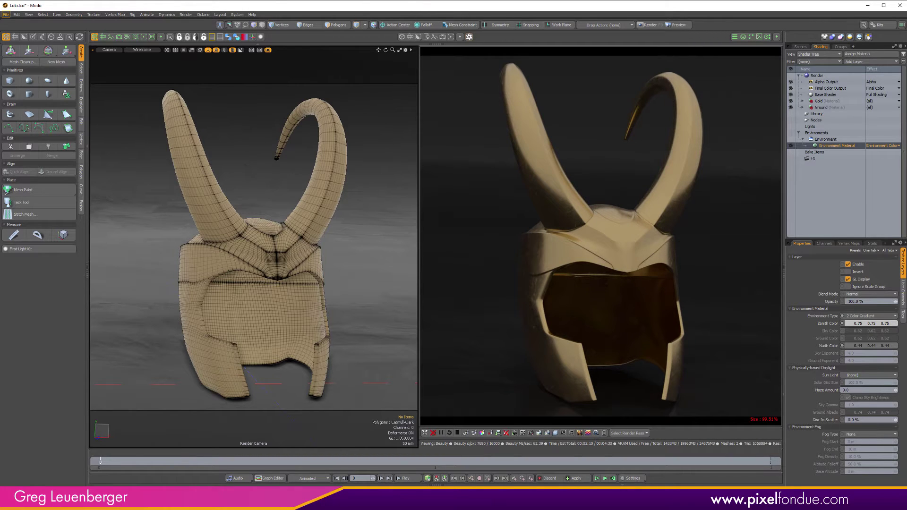
left_click(800, 47)
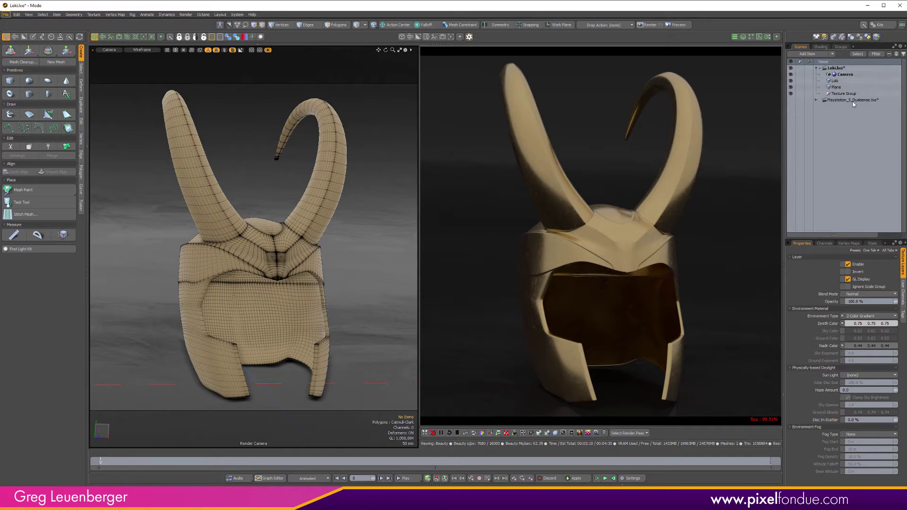
left_click(822, 47)
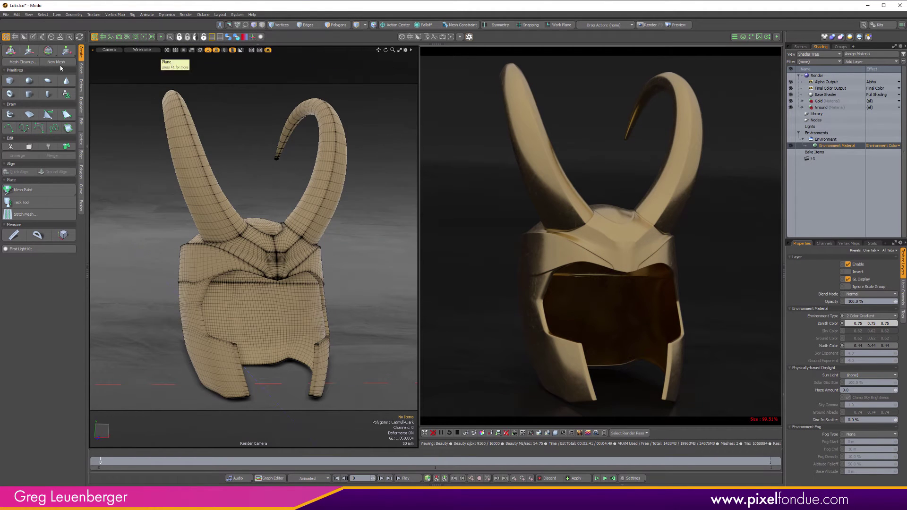
left_click(82, 118)
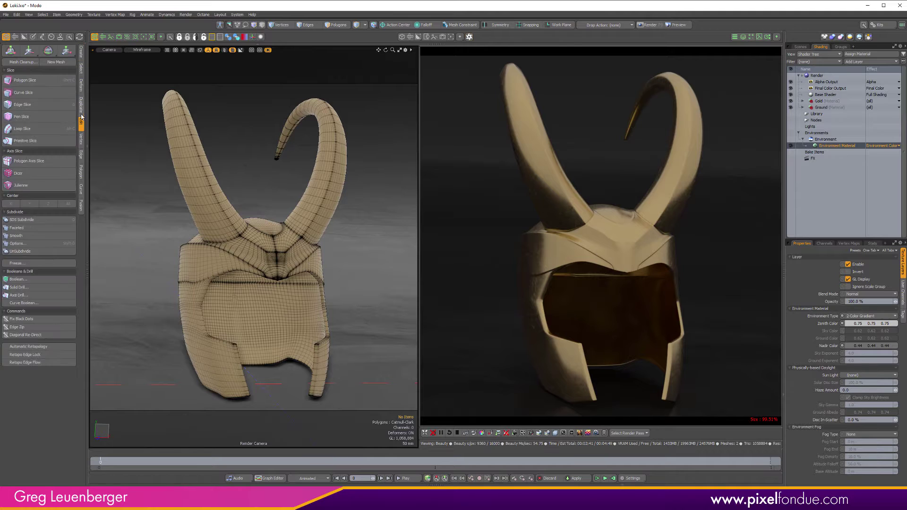
left_click(82, 106)
left_click(33, 37)
left_click(43, 36)
left_click(60, 36)
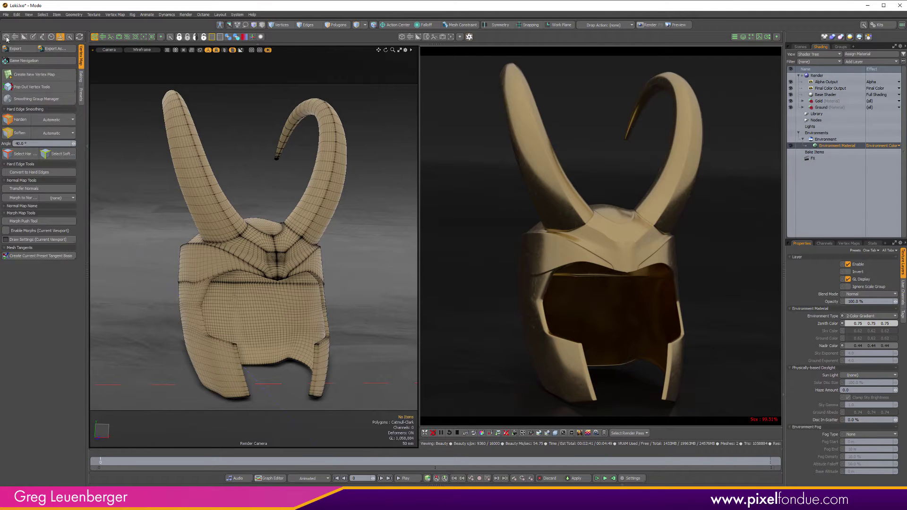
left_click(7, 38)
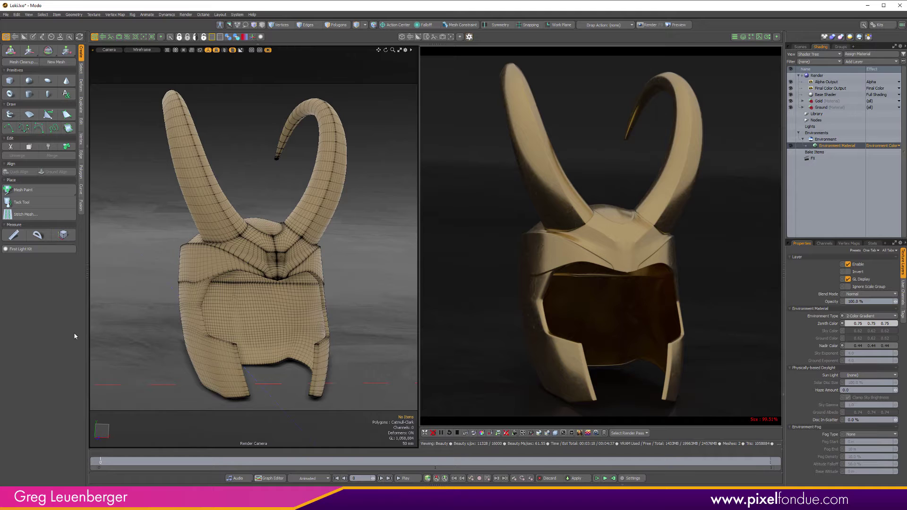
Open the First Light Kit over the camera viewport.
left_click(39, 249)
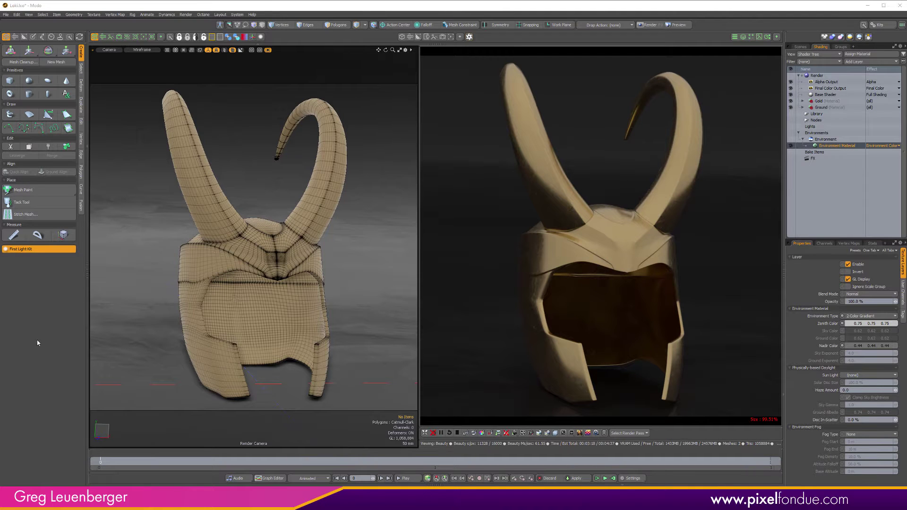
left_click_drag(45, 175, 135, 175)
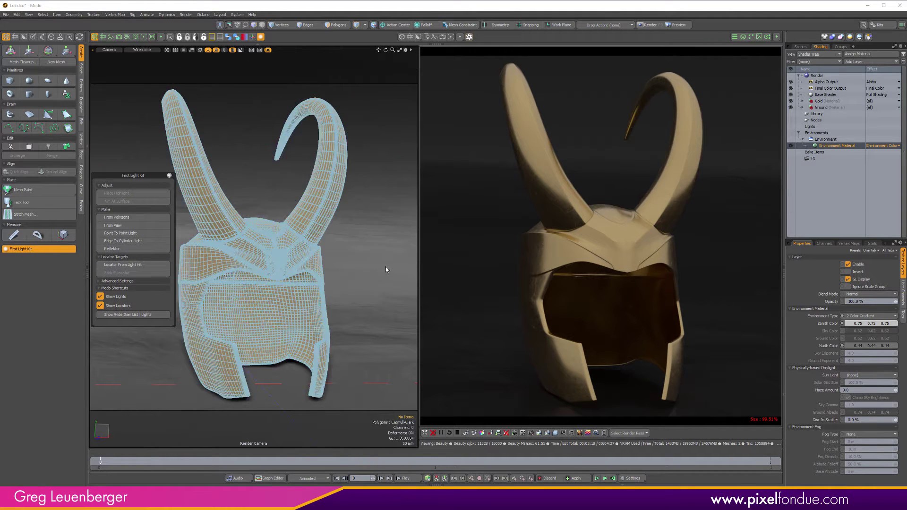
left_click(356, 327)
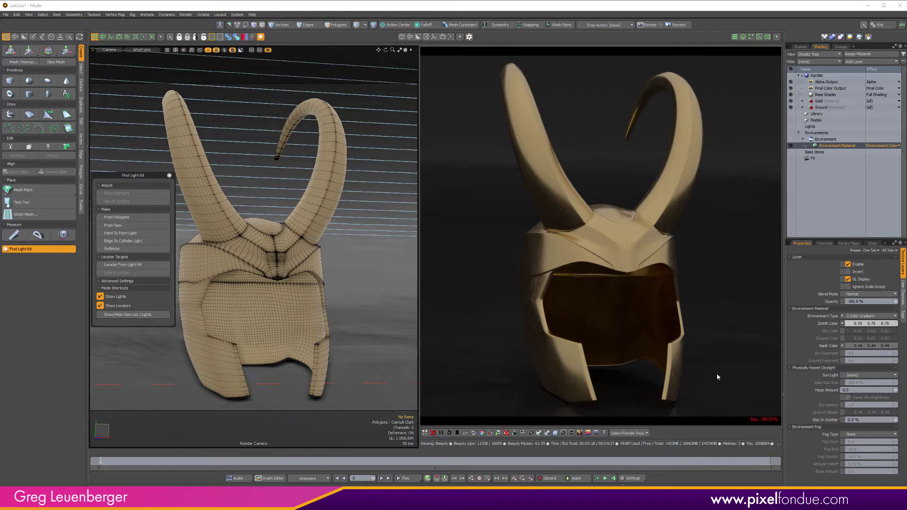
Set the environment material to a Constant type with a dark zenith colour of 0.07, 0.07, 0.07.
left_click(860, 316)
left_click(859, 311)
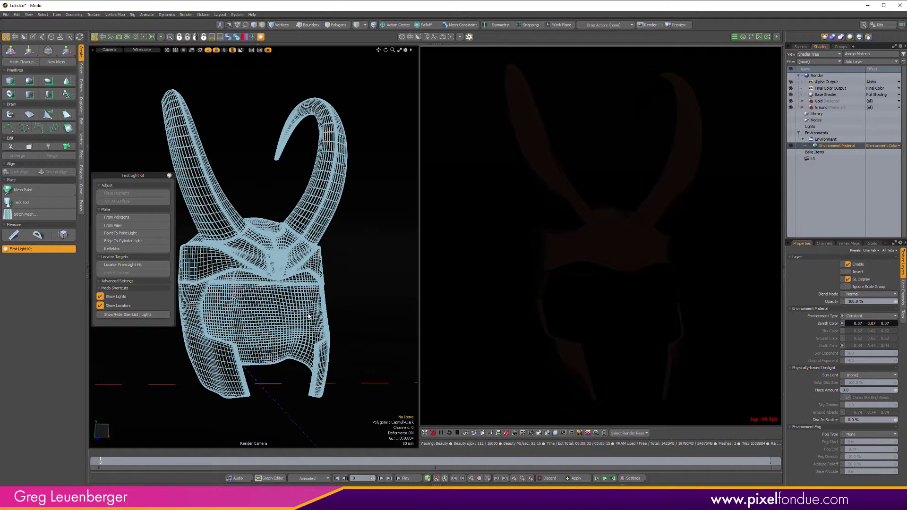
Switch the modelling viewport from the render camera to a perspective wireframe view and frame the helmet.
key("period")
left_click_drag(330, 293, 302, 323, "ctrl+alt")
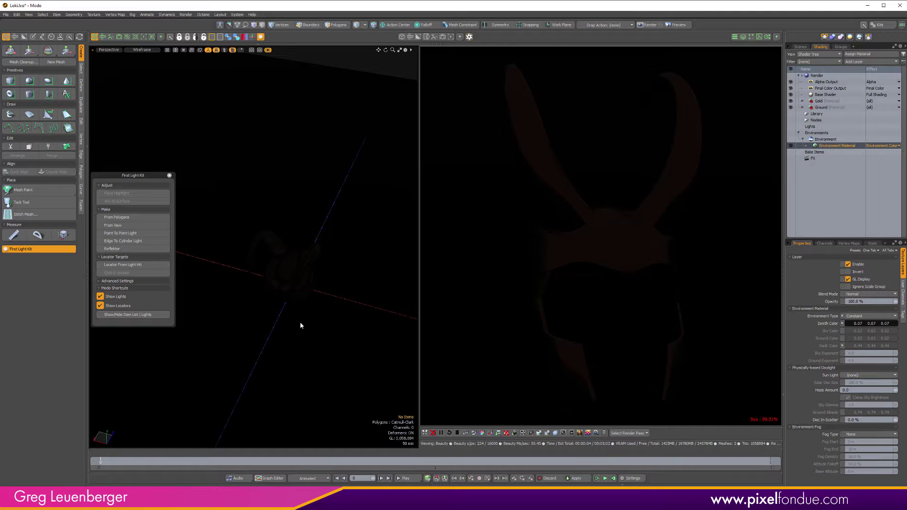
key("ctrl+2")
left_click(302, 272)
left_click_drag(300, 272, 203, 315, "alt")
scroll(373, 303, "down", 5)
left_click_drag(383, 302, 222, 322, "alt+shift")
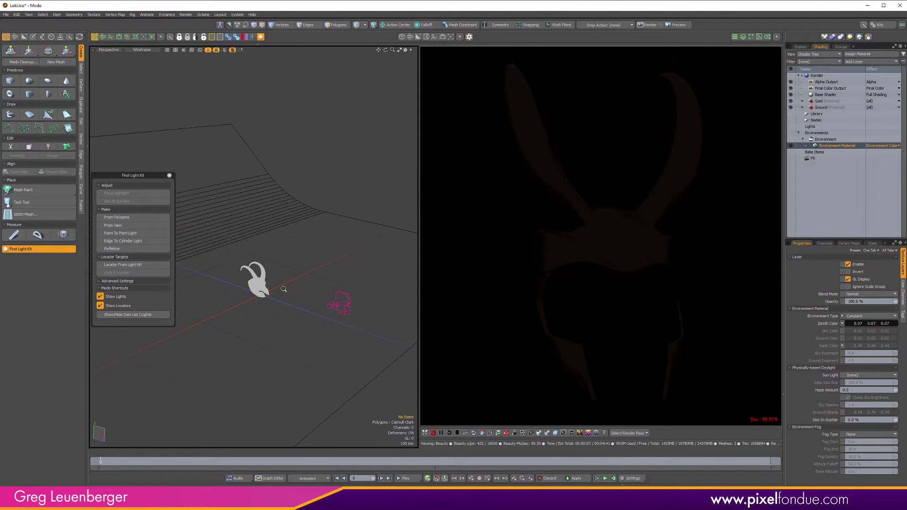
scroll(285, 285, "up", 6)
left_click_drag(297, 277, 372, 312, "alt+shift")
scroll(250, 267, "up", 2)
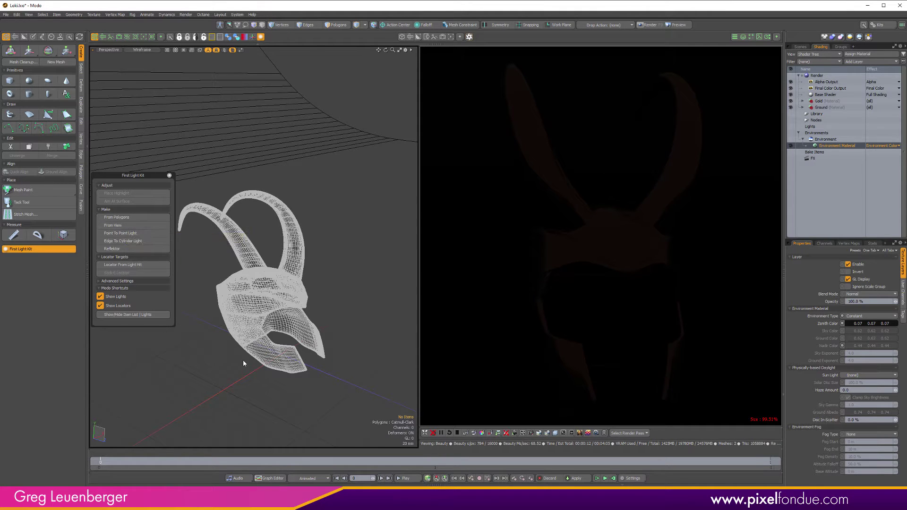
Create a white (1.0, 1.0, 1.0) area light from a perspective view looking at one side of the helmet.
left_click_drag(243, 362, 222, 386, "alt")
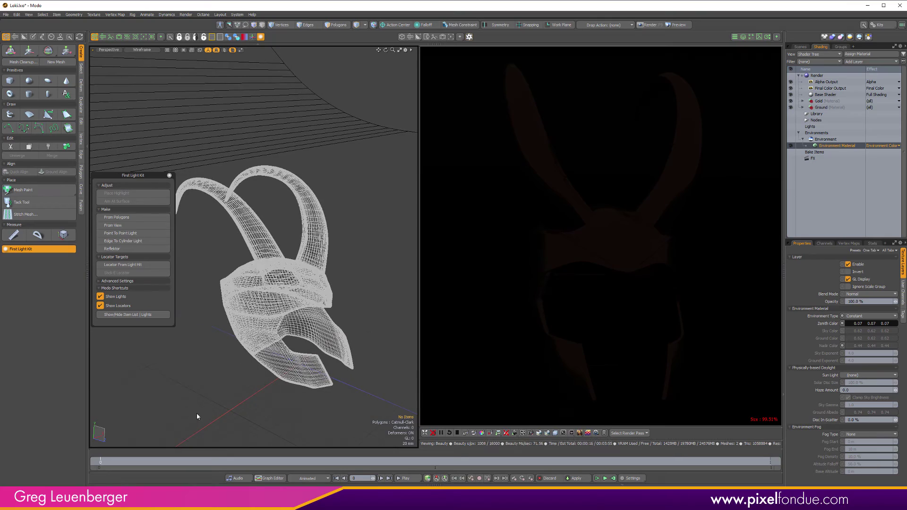
left_click_drag(195, 415, 344, 313, "alt")
scroll(344, 314, "down", 5)
mouse_move(271, 326)
left_mouse_down("alt")
mouse_move(259, 321)
mouse_move(275, 319)
left_mouse_up("alt")
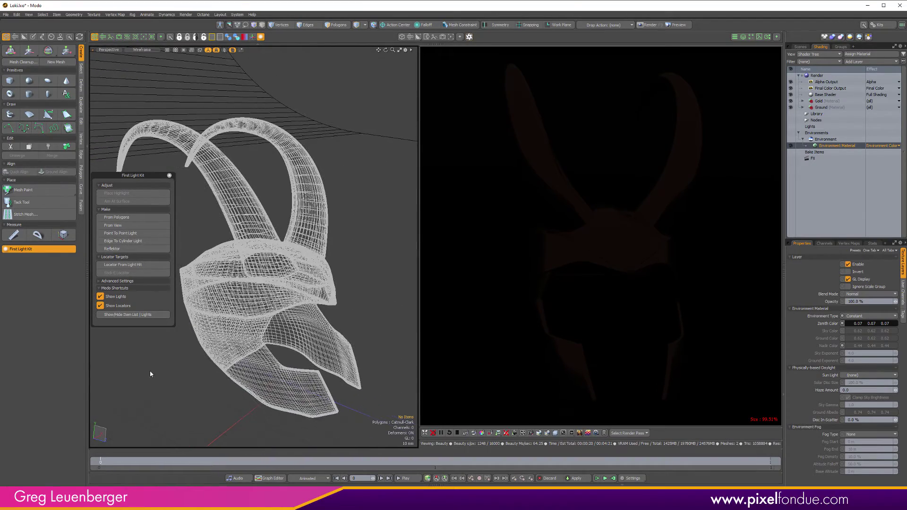
left_click(117, 226)
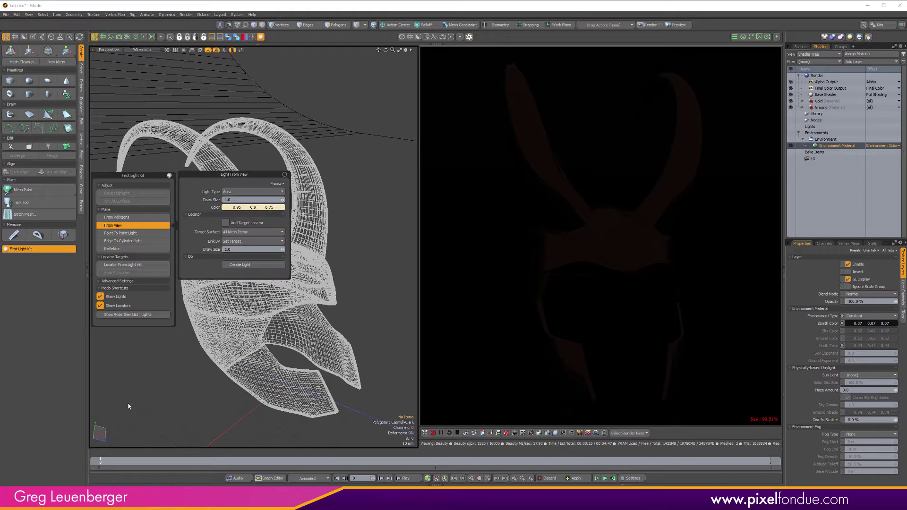
left_click_drag(249, 209, 270, 208, "ctrl")
left_click(234, 191)
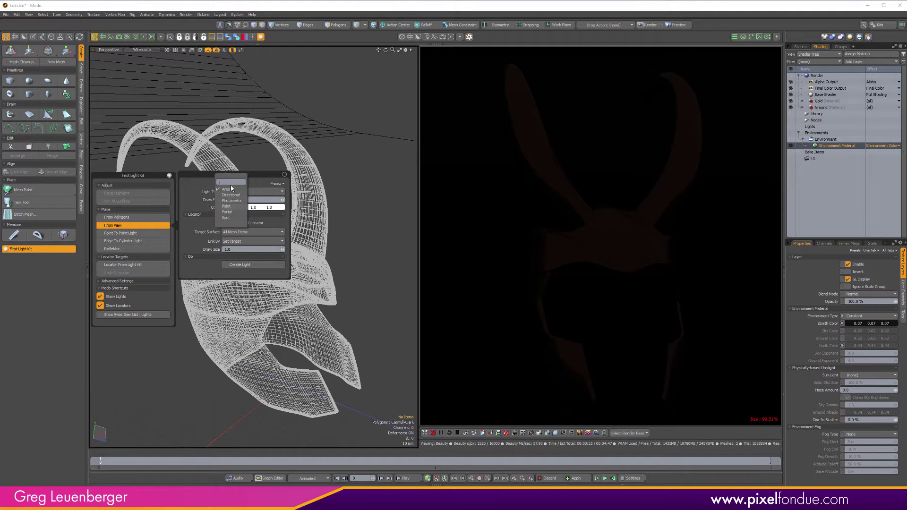
left_click(230, 190)
left_click(240, 265)
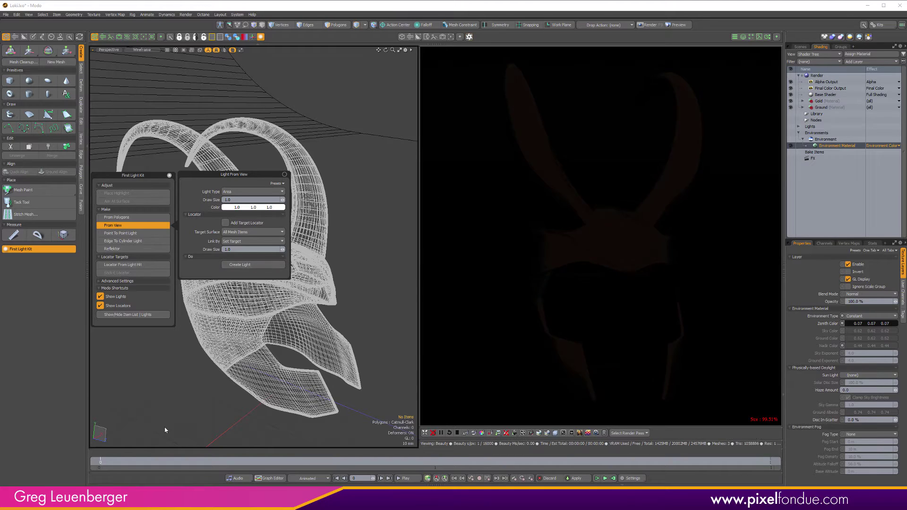
Create a second white area light from a view of the helmet's opposite side.
left_click_drag(366, 416, 265, 334, "alt")
scroll(208, 233, "down", 6)
scroll(300, 278, "up", 6)
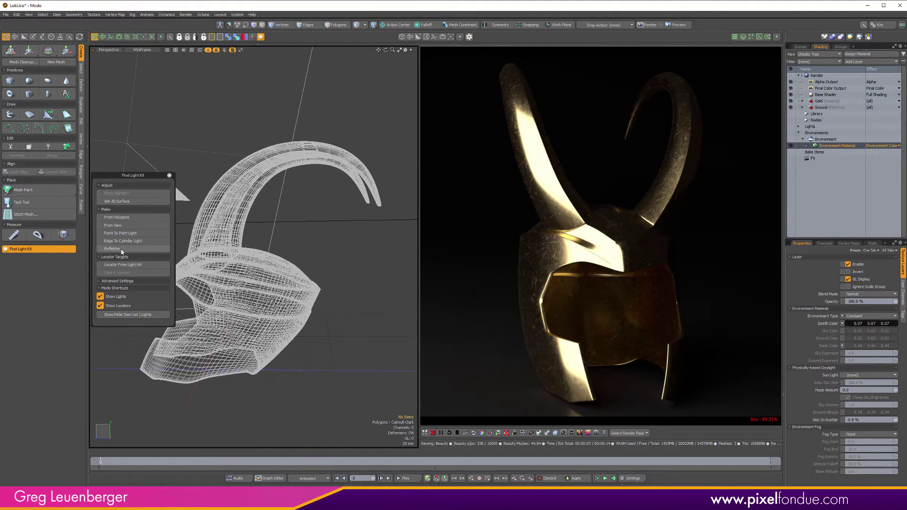
left_click(126, 225)
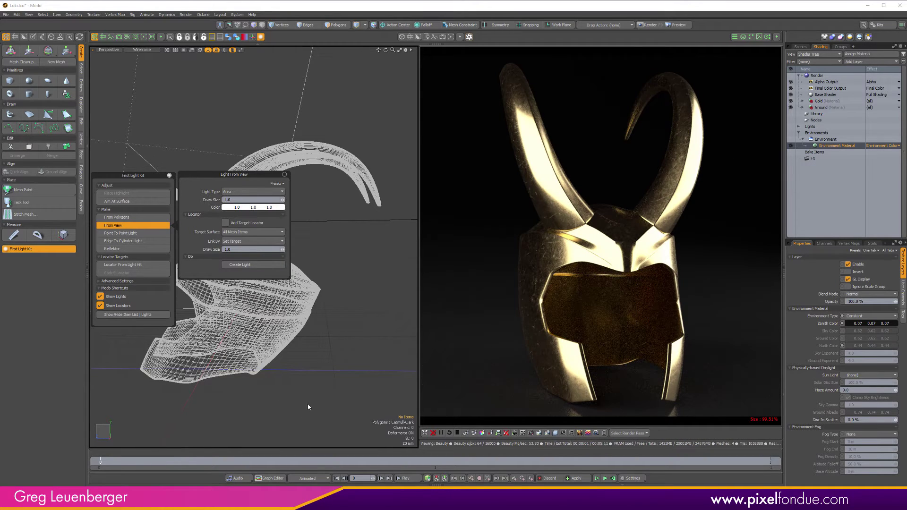
Create a pale green (0.69, 0.92, 0.72) area light from a view directly above the helmet.
left_click_drag(302, 359, 192, 335, "alt")
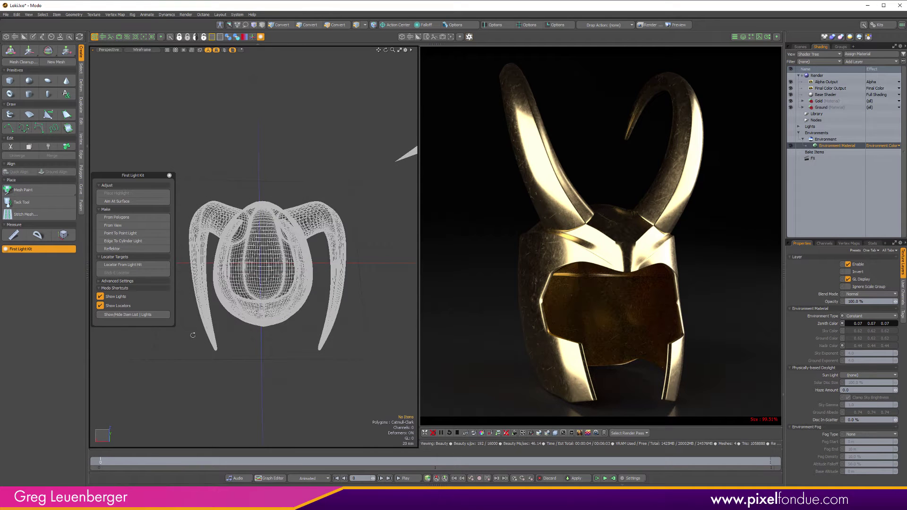
left_click(162, 225)
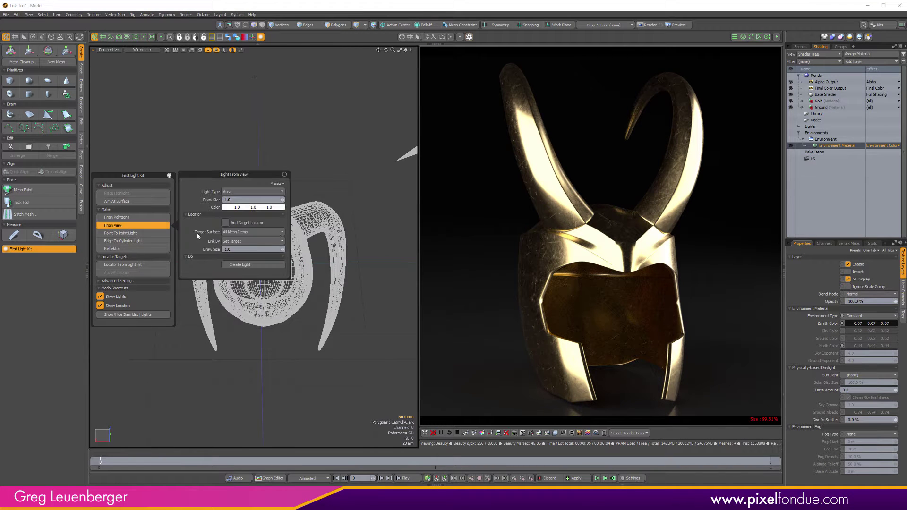
left_click(249, 207)
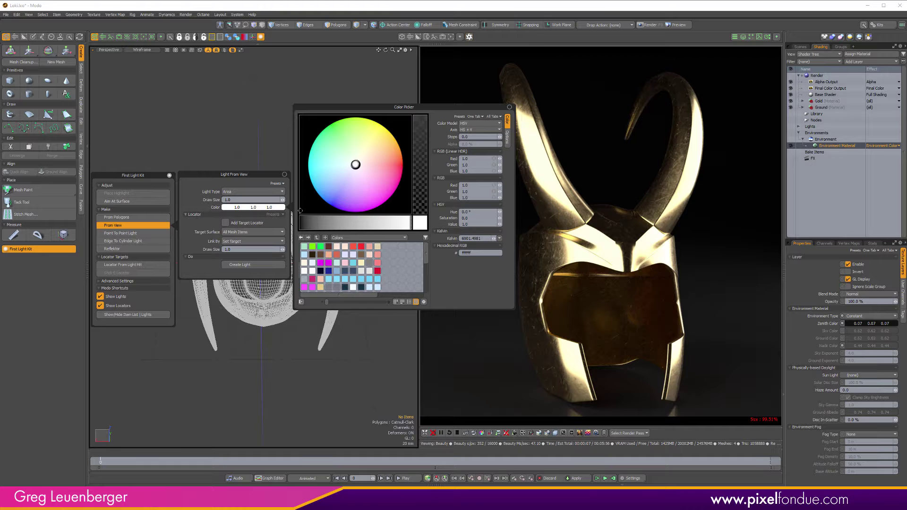
left_click_drag(347, 156, 342, 146)
left_click_drag(398, 222, 394, 222)
left_click(252, 266)
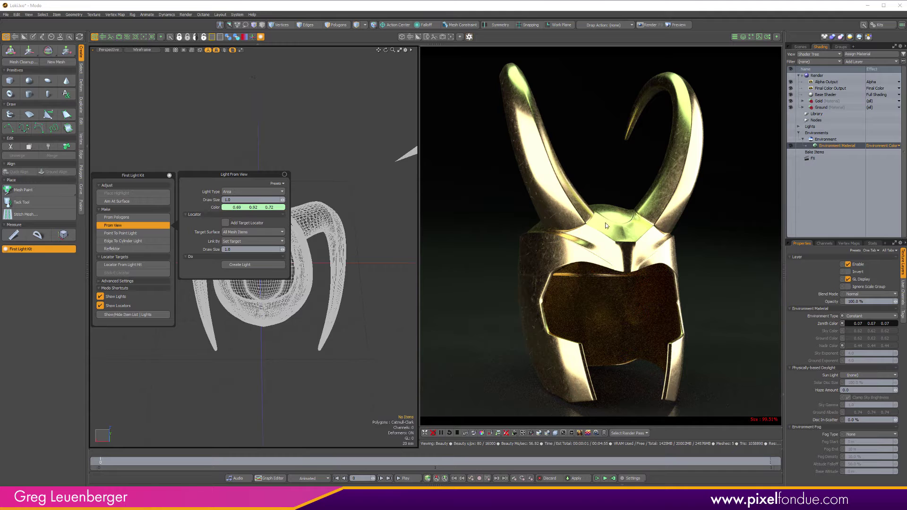
Add draw options to all three area lights and give them a user wireframe colour of 0.62, 0.91, 1.0.
left_click_drag(249, 381, 305, 205, "alt")
scroll(321, 367, "down", 6)
left_click(284, 184)
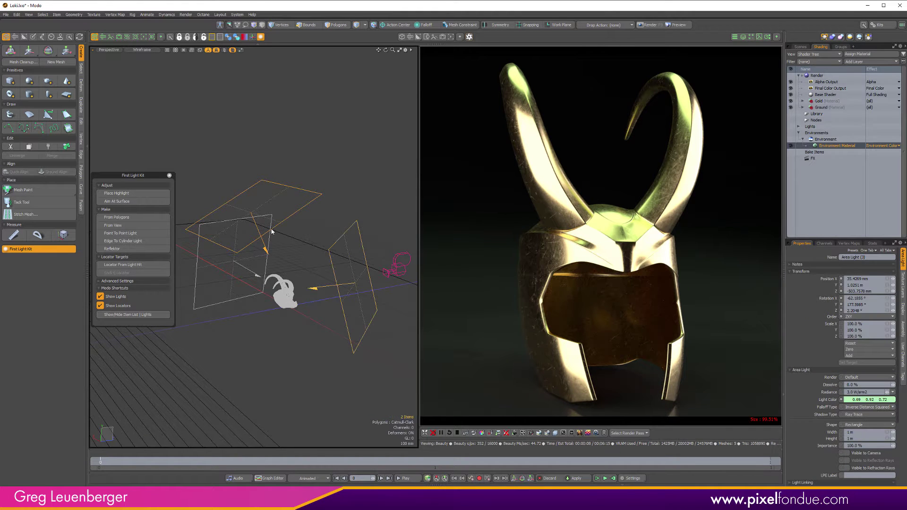
left_click(356, 225, "shift")
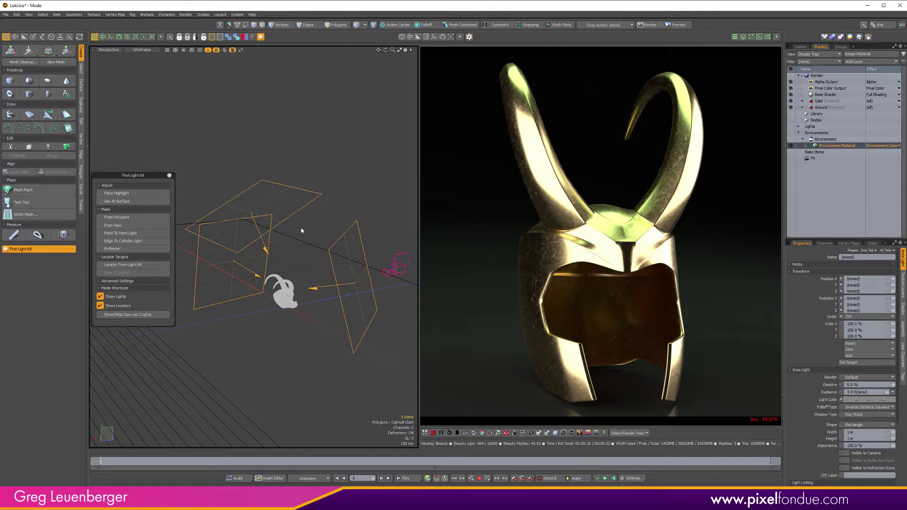
key("k")
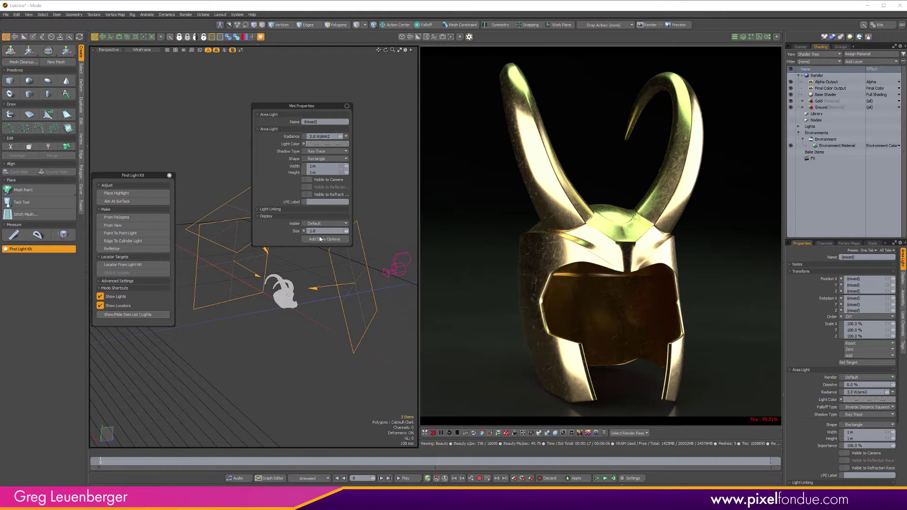
left_click(320, 239)
left_click(316, 255)
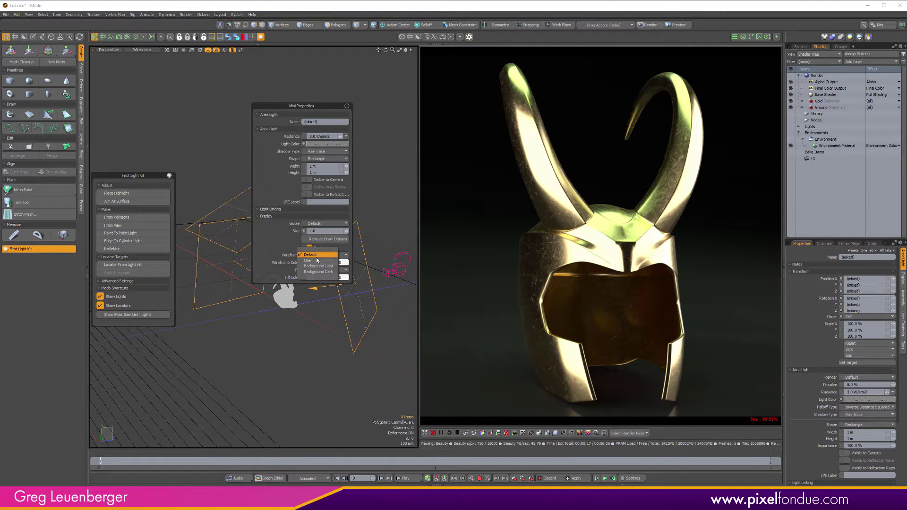
left_click(316, 260)
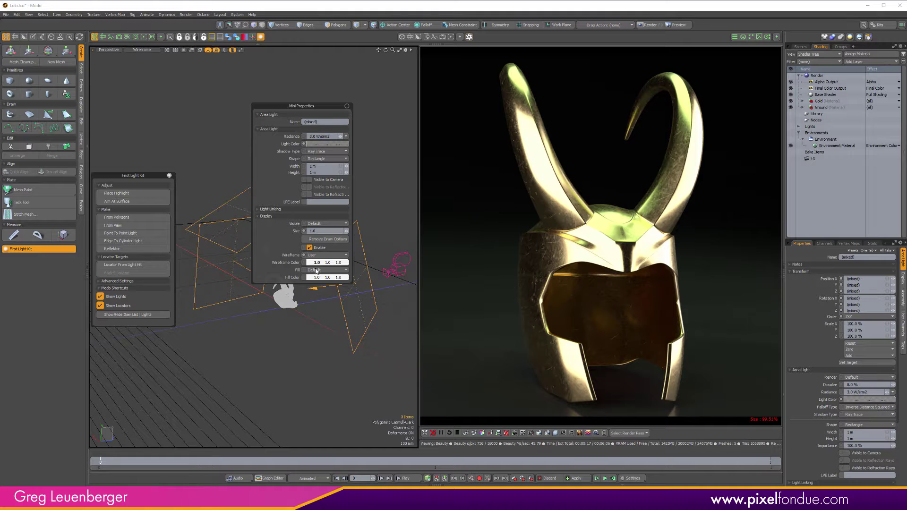
left_click(316, 263)
left_click(389, 229)
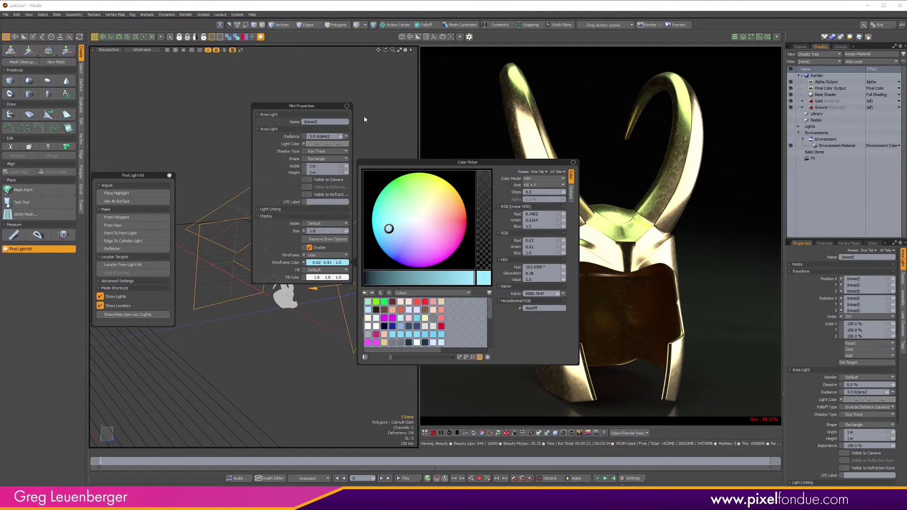
Adjust the green overhead light to about 2.74 W/srm2 radiance, 1.885 m width and 1.08 m height with Channel Haul.
left_click_drag(354, 230, 338, 150, "alt")
left_click(350, 219)
left_click(339, 151)
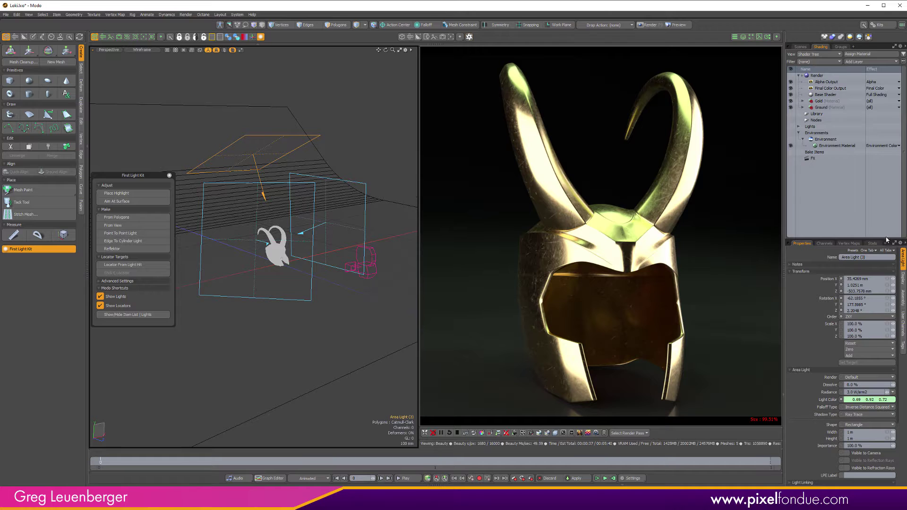
left_click(869, 250)
left_click(871, 296)
key("c")
left_click_drag(272, 216, 377, 231, "alt+shift")
mouse_move(377, 231)
right_mouse_down()
mouse_move(390, 230)
mouse_move(362, 231)
mouse_move(373, 231)
right_mouse_up()
left_click_drag(374, 236, 255, 228, "alt")
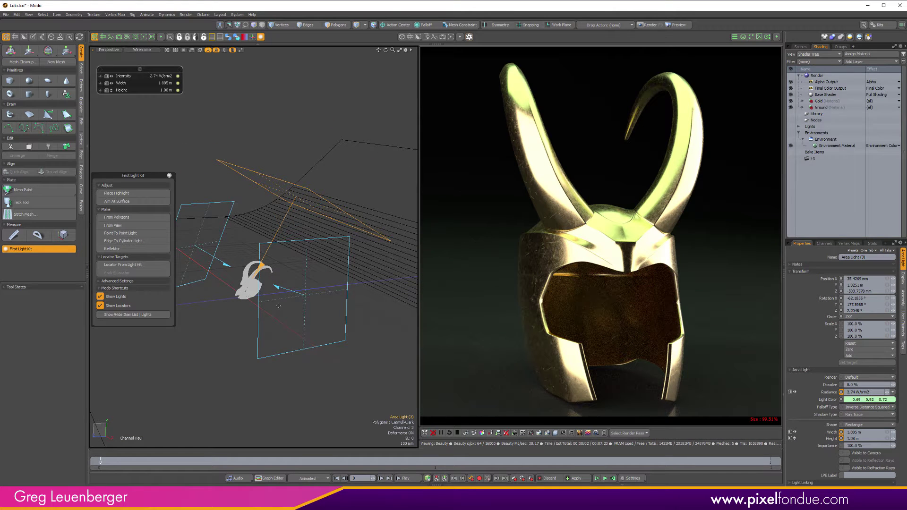
Move the green overhead light about 475 mm away from the helmet along its own Z axis, using the Selection action centre.
key("y")
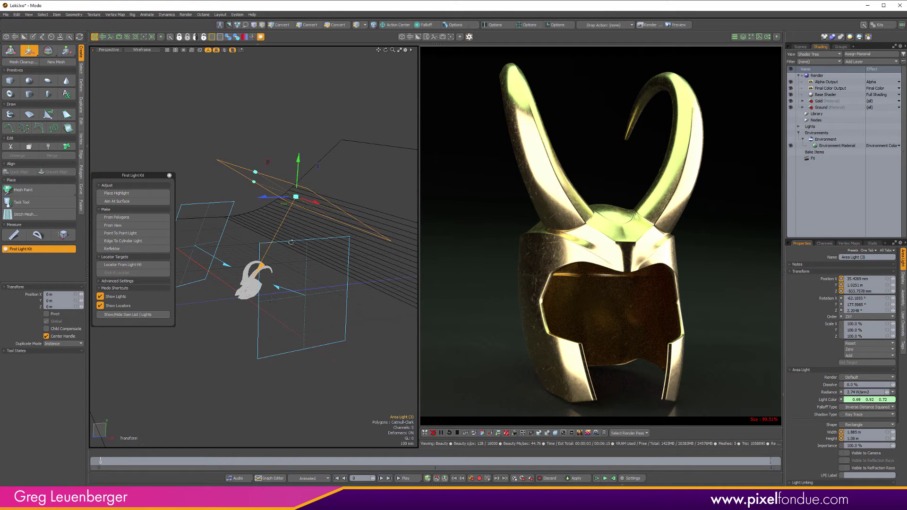
left_click_drag(291, 242, 304, 227, "alt")
key("alt+s")
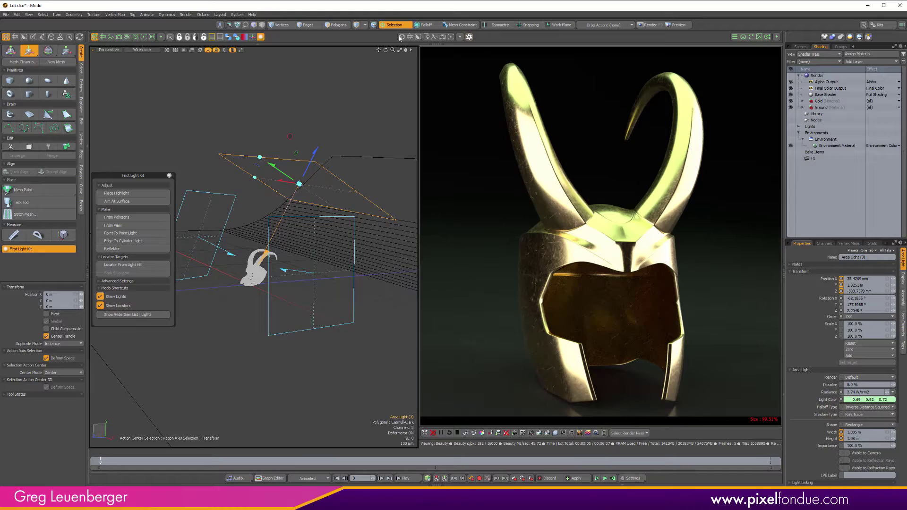
left_click_drag(316, 152, 349, 87)
left_click_drag(299, 184, 273, 314)
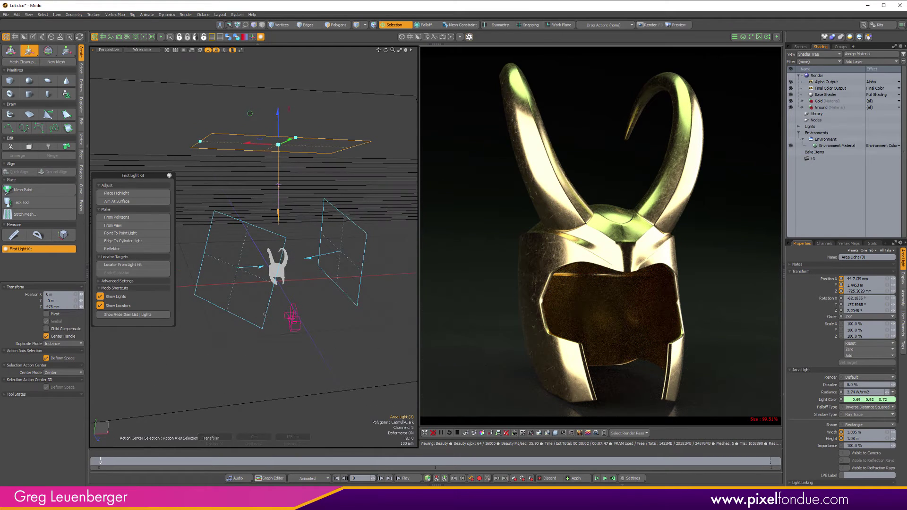
Select the helmet mesh, frame it in the perspective view and orbit around it.
key("space")
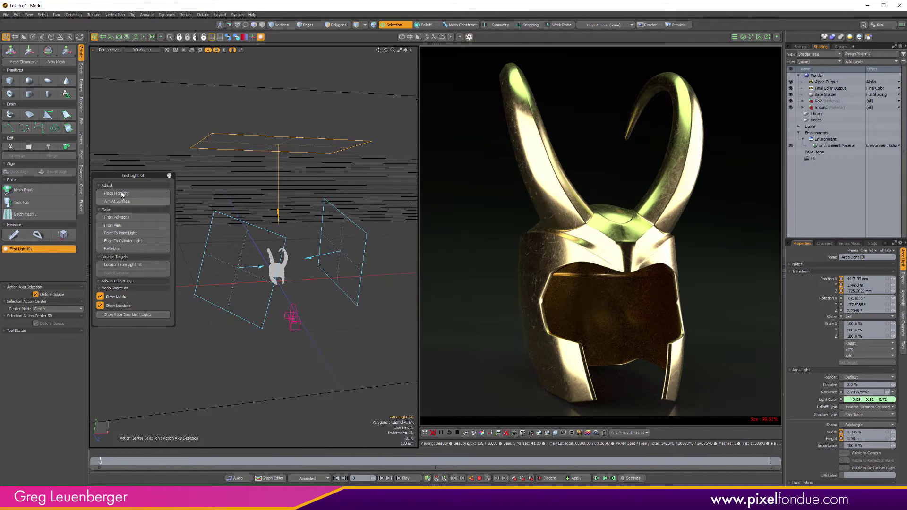
left_click_drag(326, 260, 315, 276, "alt")
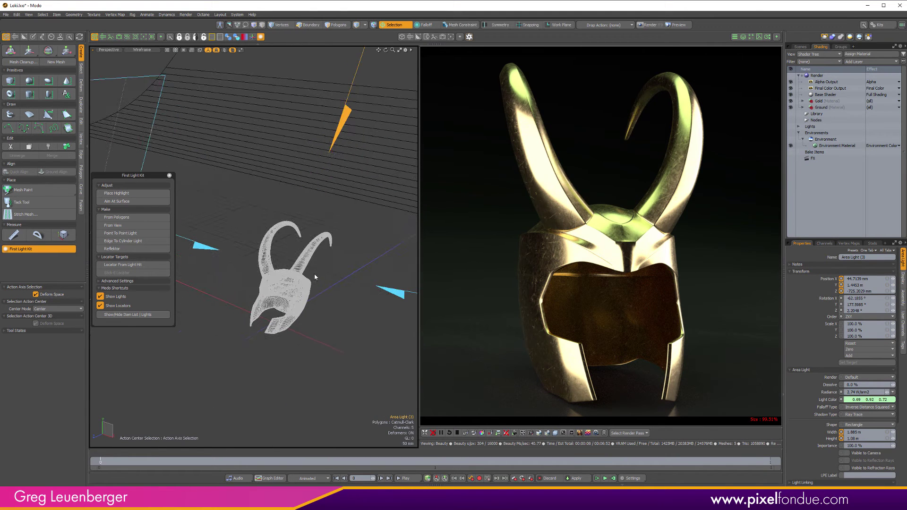
left_click(296, 296)
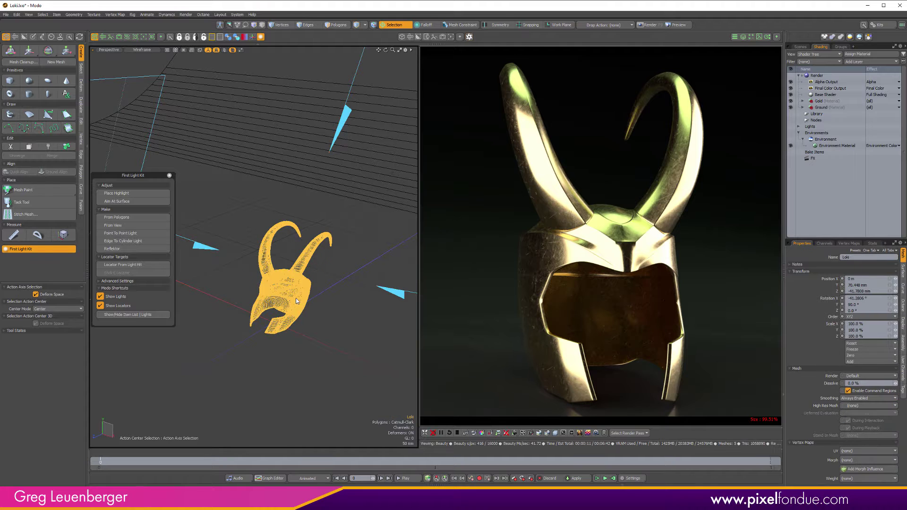
left_click(224, 51)
left_click_drag(289, 237, 293, 295, "alt")
left_click_drag(293, 295, 264, 302, "alt")
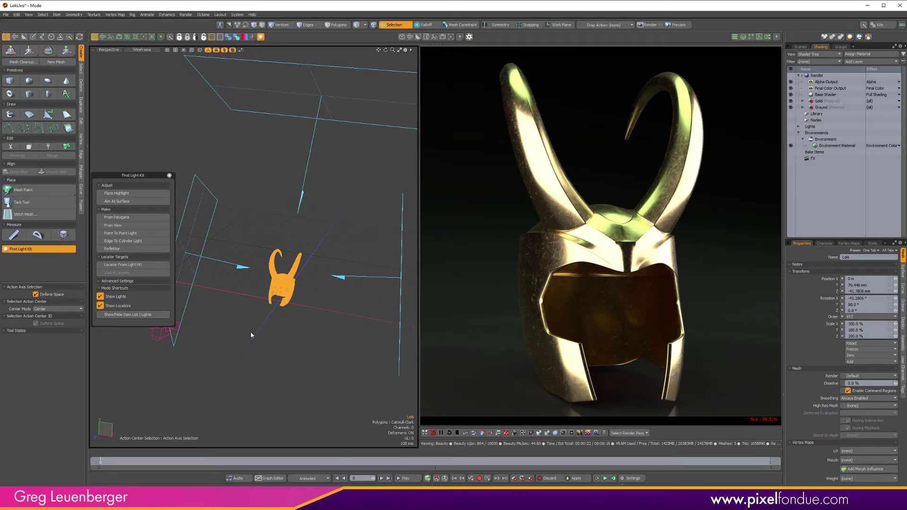
key("shift+a")
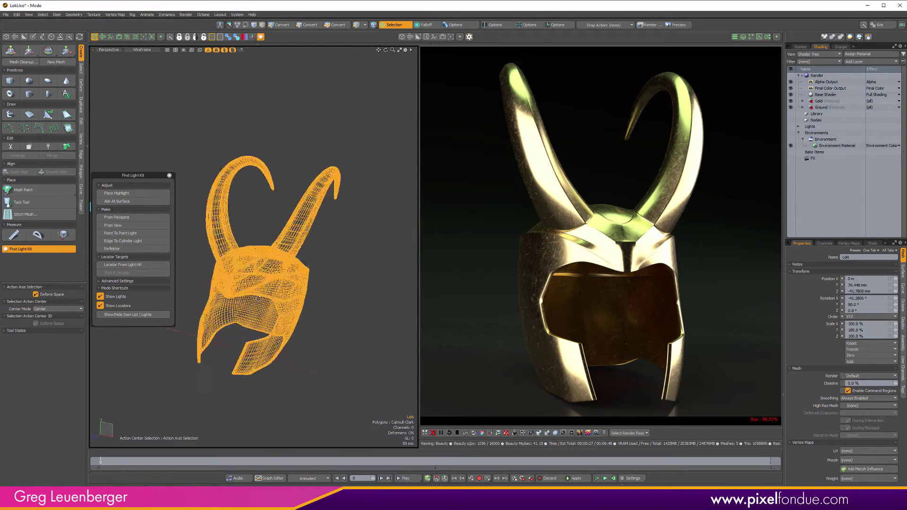
left_click_drag(258, 298, 251, 376, "alt")
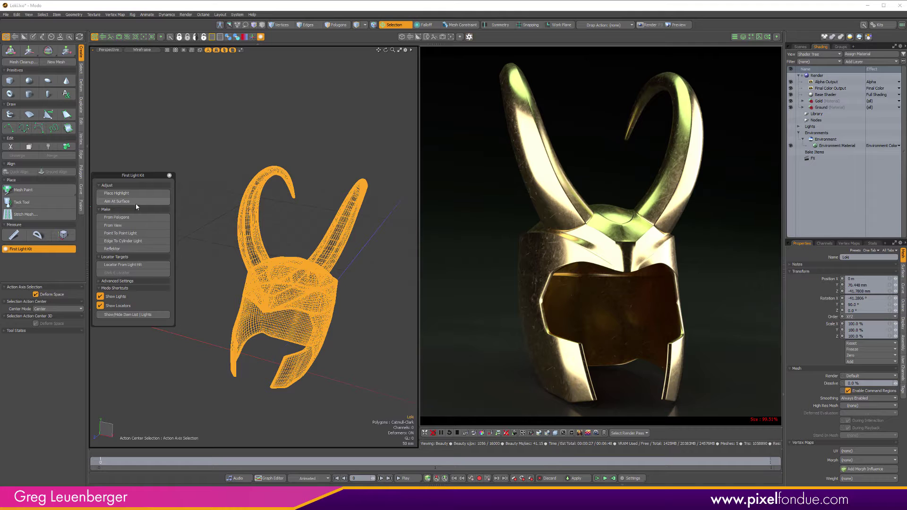
Aim the first white area light at the helmet's horn with Aim At Surface, using Advanced viewport shading.
left_click(122, 217)
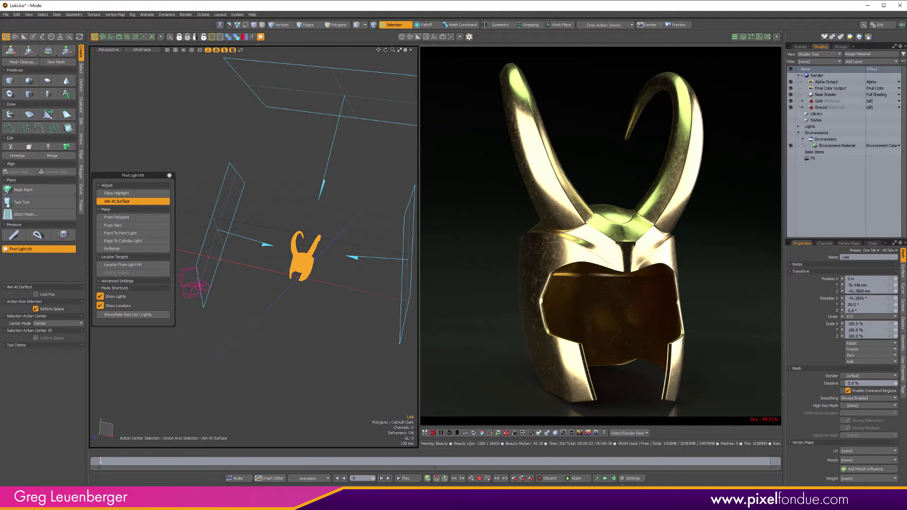
key("space")
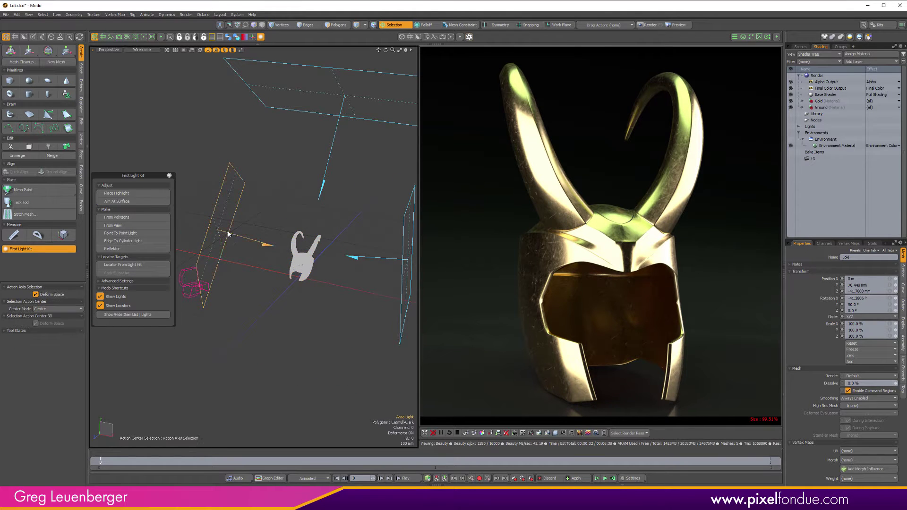
left_click(228, 233)
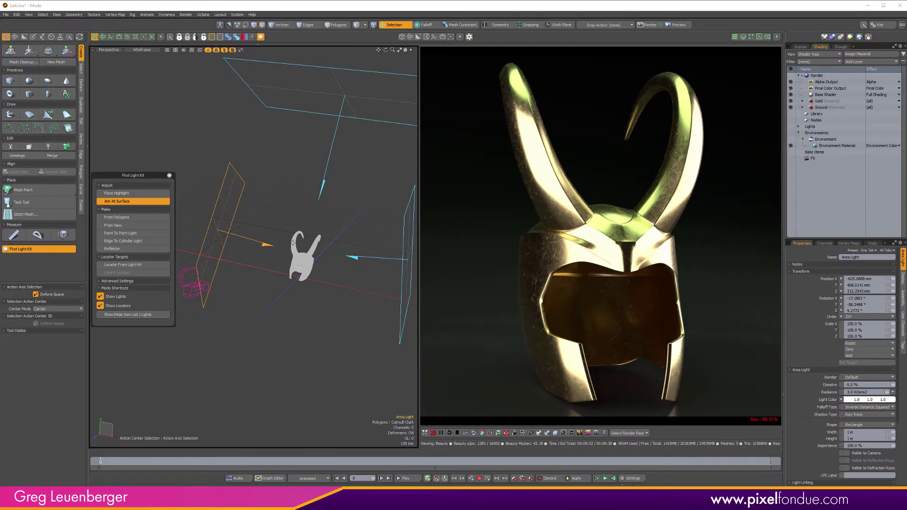
scroll(297, 255, "up", 10)
scroll(312, 272, "down", 3)
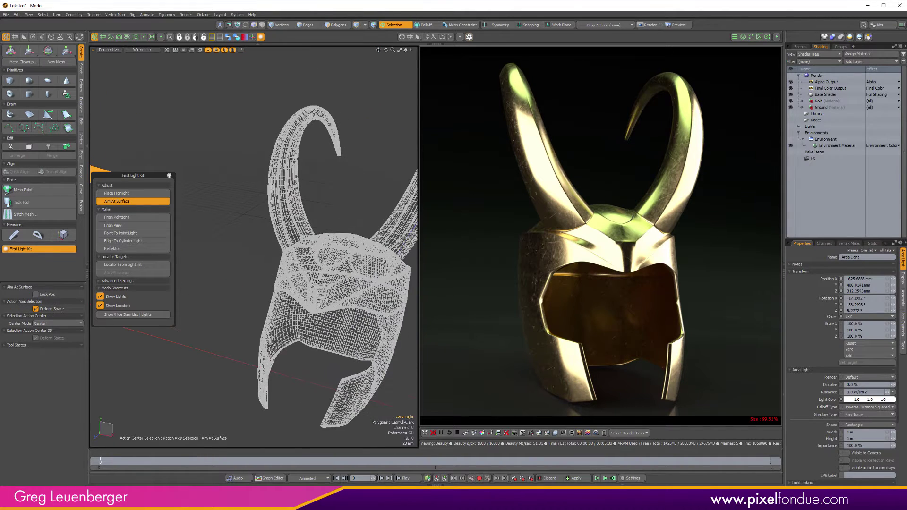
key("ctrl+2")
left_click(346, 285)
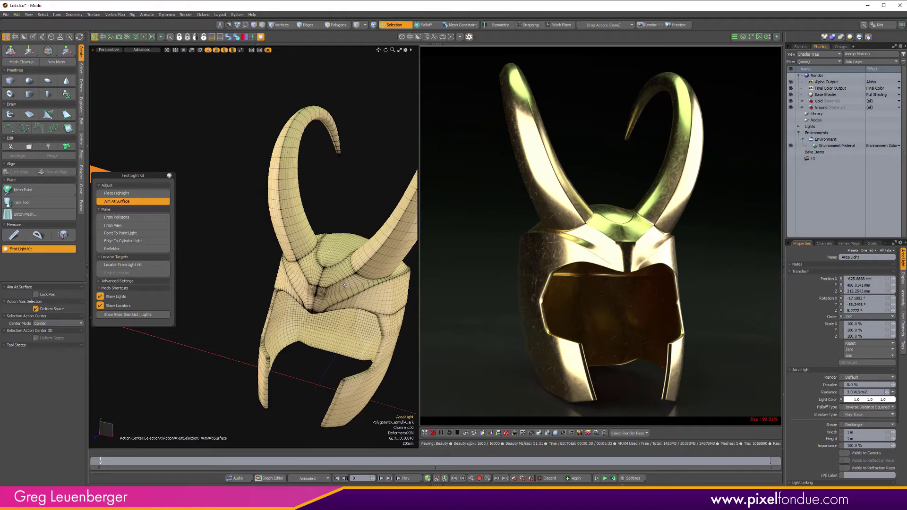
scroll(320, 285, "up", 2)
left_click_drag(320, 284, 300, 267, "alt")
left_click(288, 297)
scroll(291, 298, "down", 6)
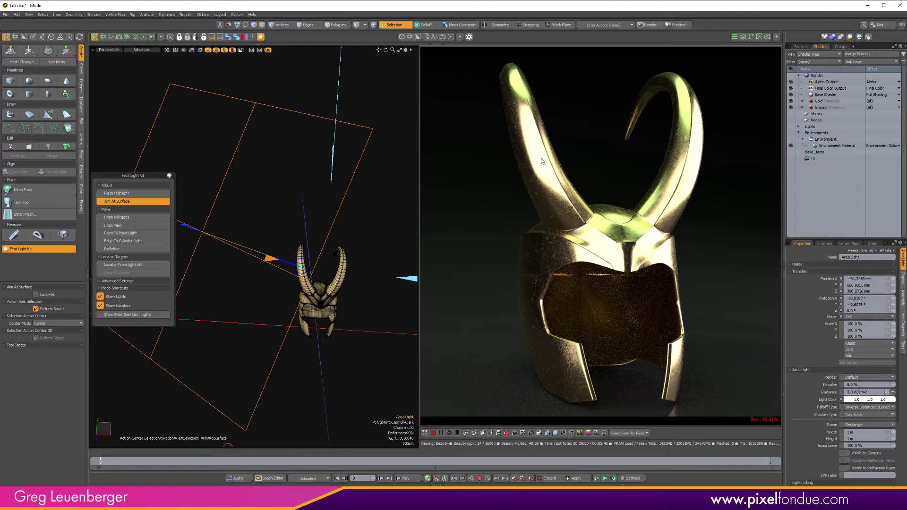
Hide Area Light (2) and Area Light (3) in the Lights_FLK group to isolate the first area light.
left_click(801, 47)
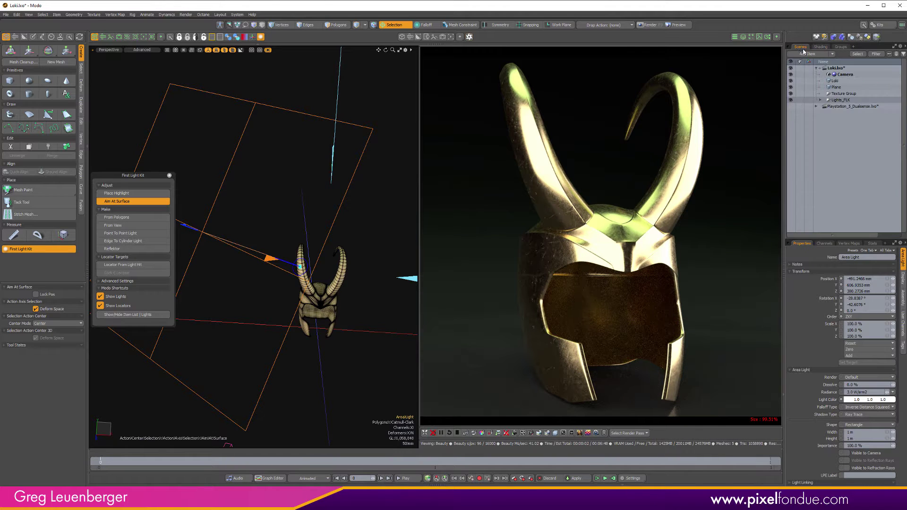
left_click(820, 100)
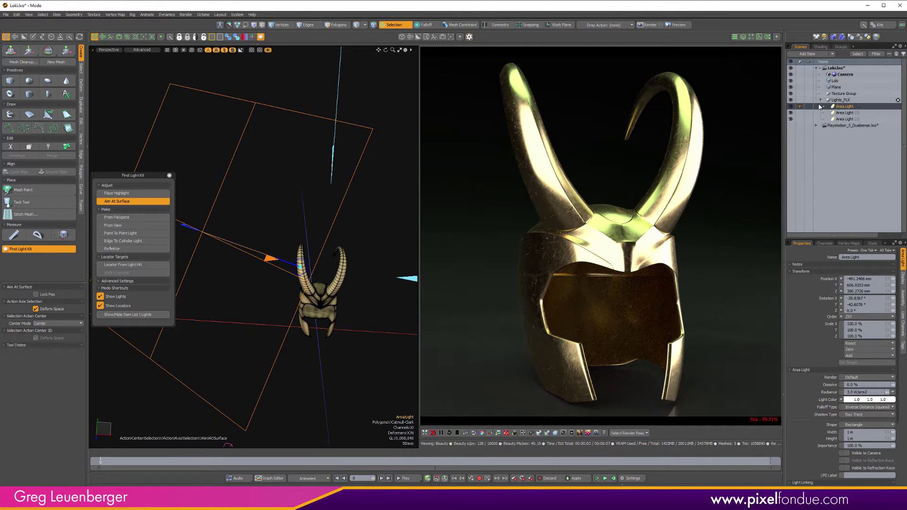
left_click(791, 120)
left_click(791, 113)
Re-aim the first area light at the outer side of the helmet with Aim At Surface.
scroll(305, 283, "up", 4)
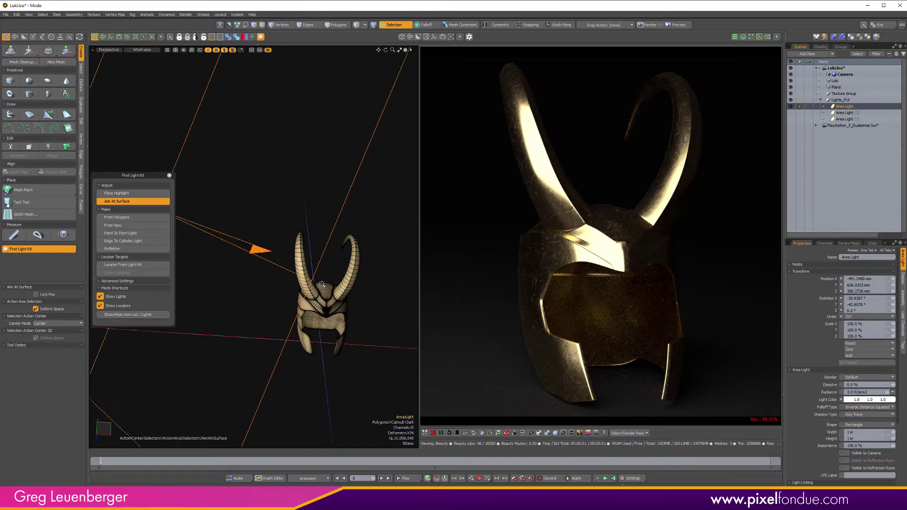
mouse_move(305, 294)
left_mouse_down()
mouse_move(306, 380)
mouse_move(299, 322)
mouse_move(322, 294)
mouse_move(348, 312)
mouse_move(368, 284)
mouse_move(304, 335)
mouse_move(303, 305)
mouse_move(296, 309)
left_mouse_up()
scroll(359, 284, "down", 6)
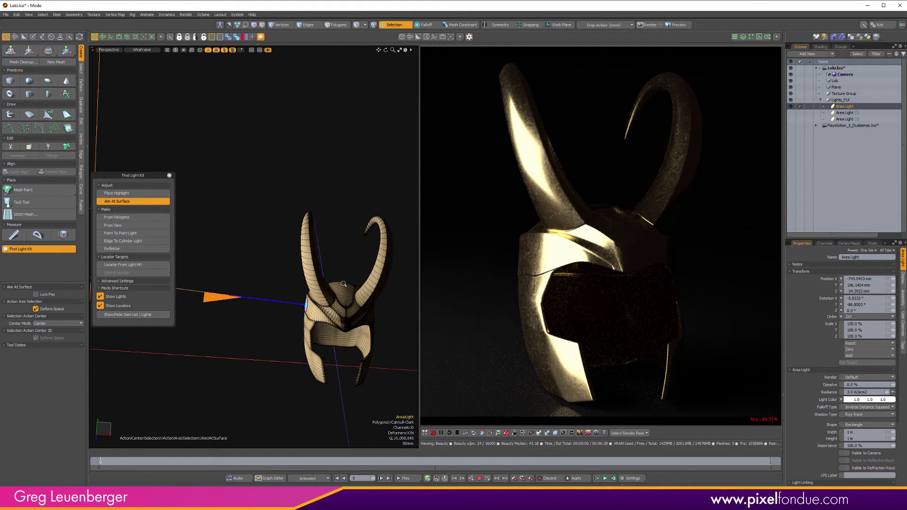
Slide the first area light out and back along its aim line to about X -703 mm, Y 192 mm.
left_click_drag(342, 274, 93, 159, "alt")
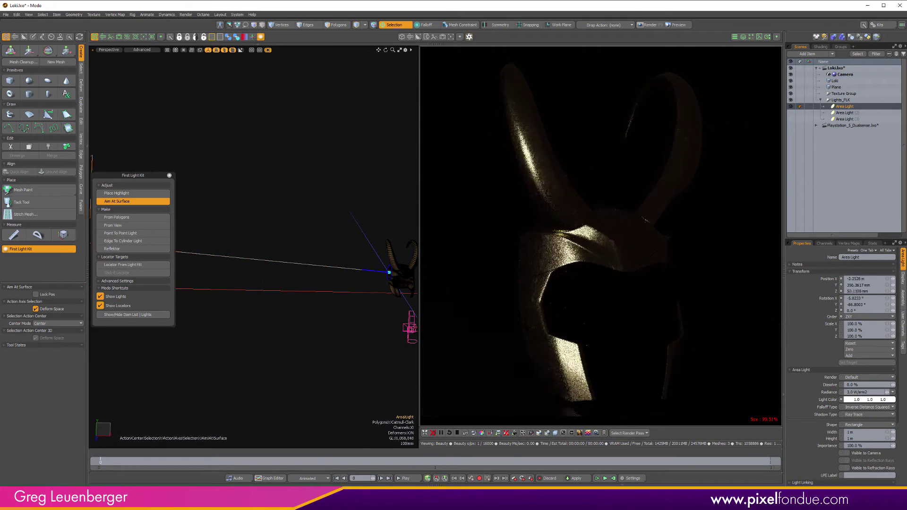
left_click_drag(95, 247, 291, 263)
left_click_drag(291, 262, 231, 289, "alt")
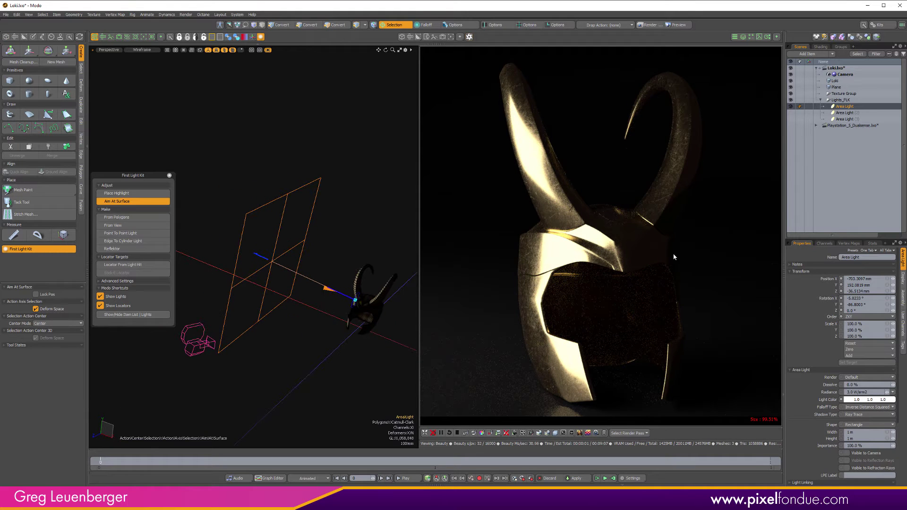
key("space")
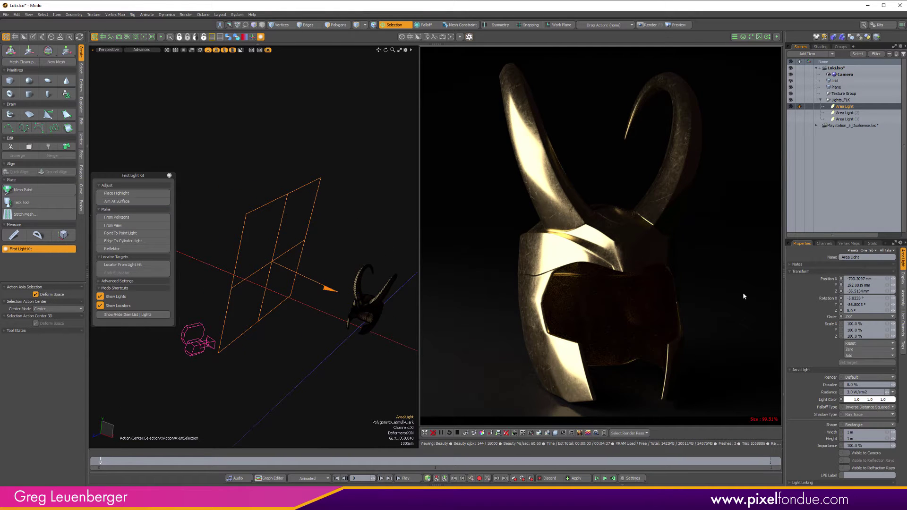
Load the default area light hauling and shrink the first area light to about 724 mm wide and 510 mm high with Channel Haul.
left_click(885, 252)
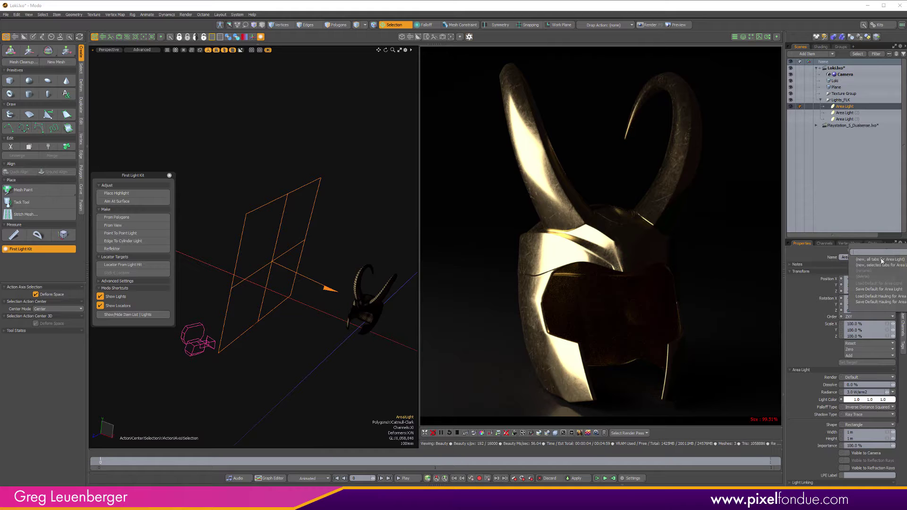
left_click(866, 296)
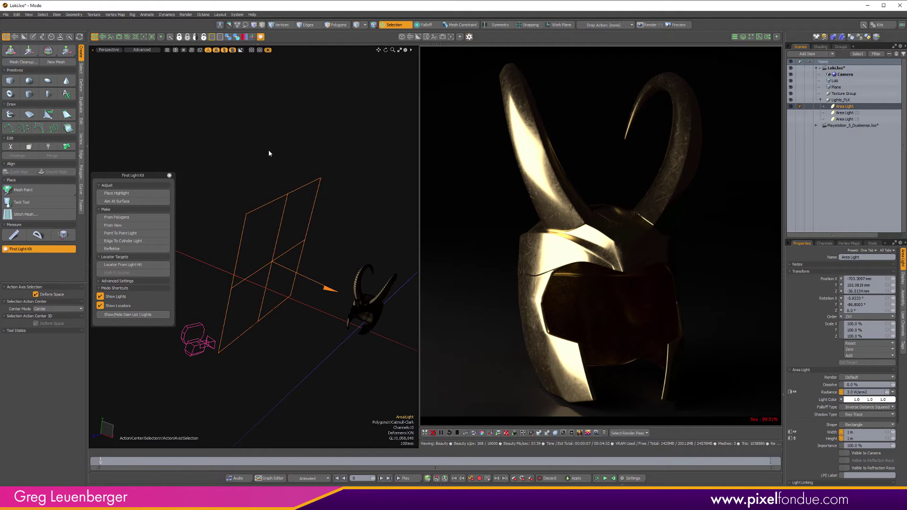
key("c")
left_click_drag(358, 222, 328, 230)
mouse_move(328, 230)
left_mouse_down()
mouse_move(305, 230)
mouse_move(305, 242)
mouse_move(347, 239)
mouse_move(326, 236)
left_mouse_up()
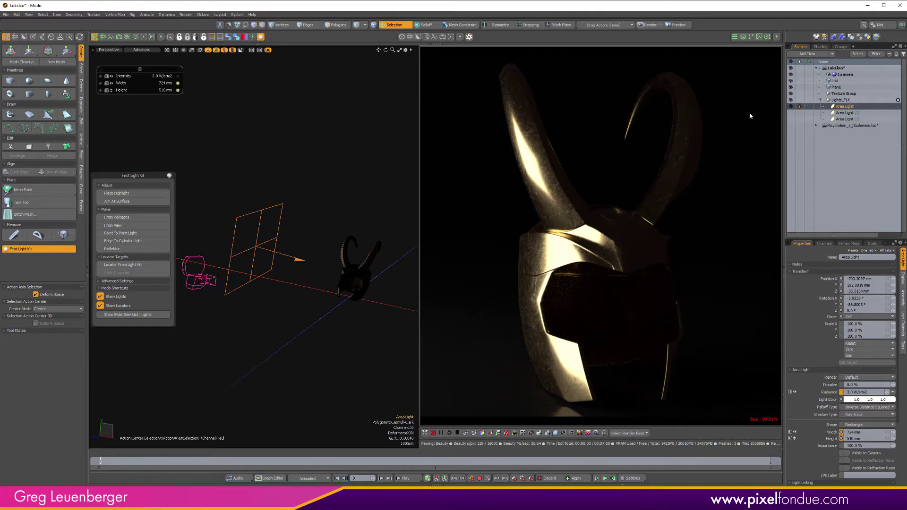
Open the lights-only item list palette, make Area Light (2) visible and select it, keeping the palette clear of the lights.
left_click(132, 315)
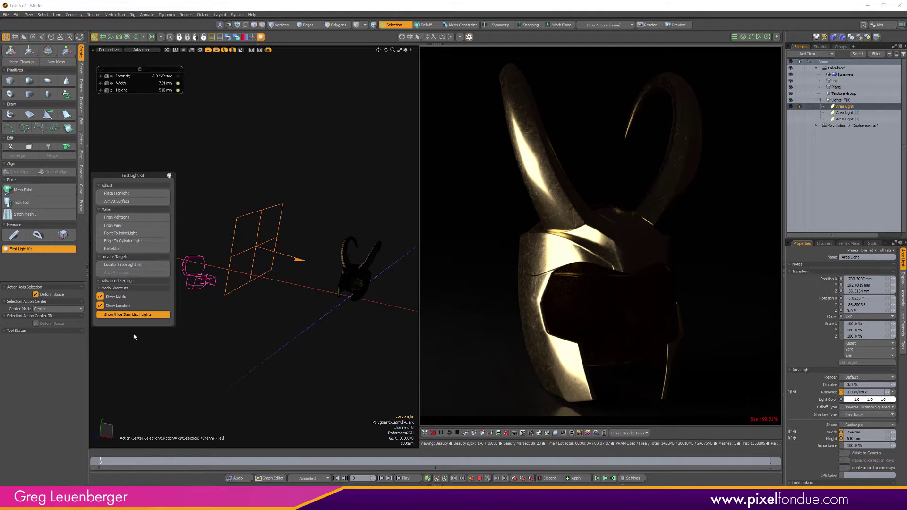
left_click(336, 178)
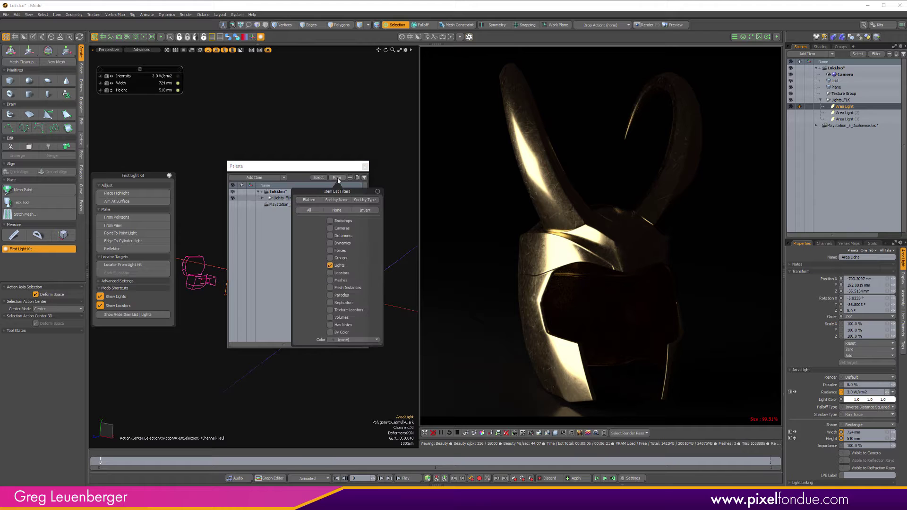
left_click(304, 169)
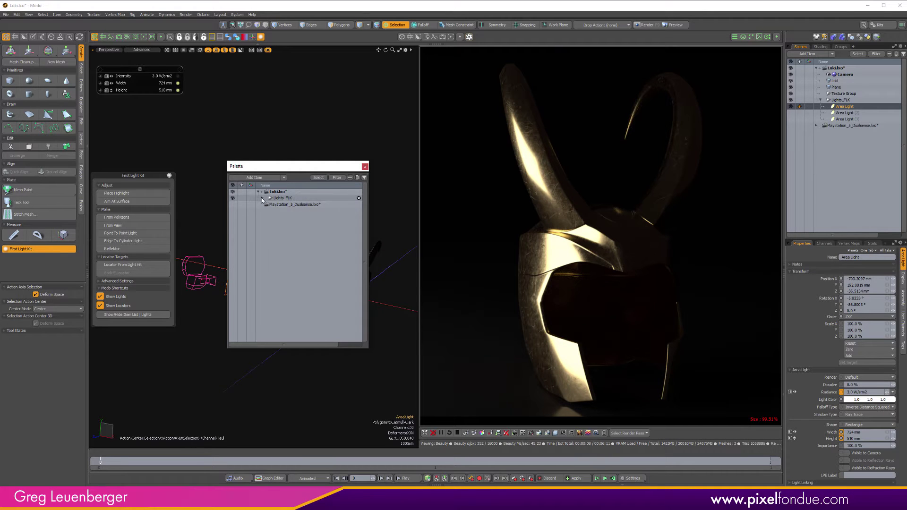
left_click(262, 198)
left_click(233, 211)
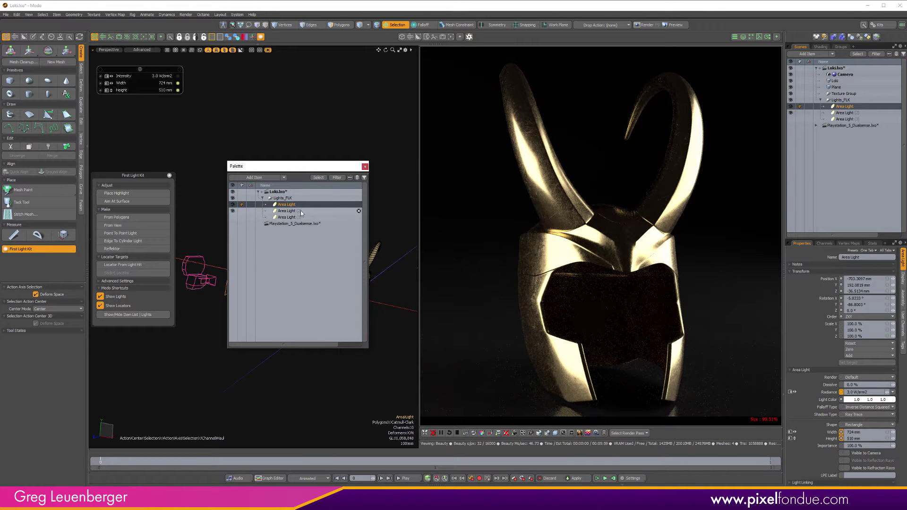
left_click(286, 211)
left_click_drag(293, 166, 234, 322)
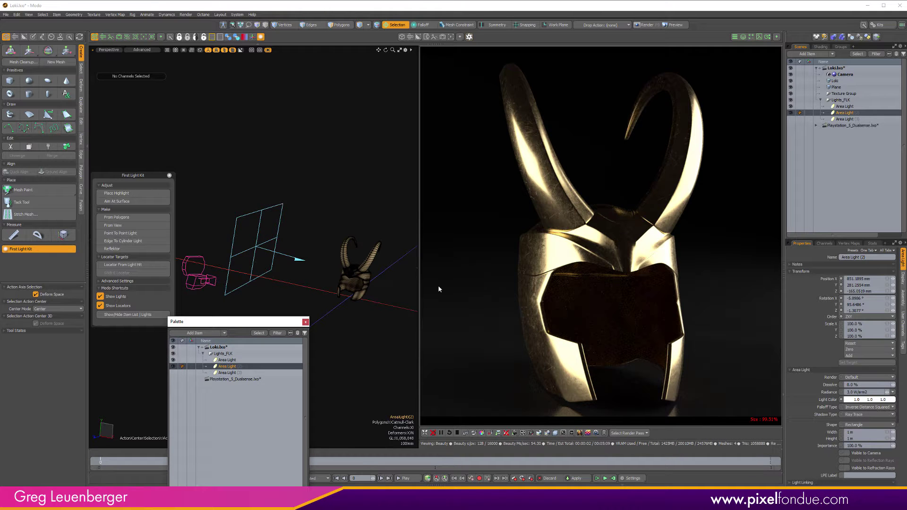
Set the width of Area Light (2) to 500 mm.
left_click_drag(333, 259, 294, 261, "alt")
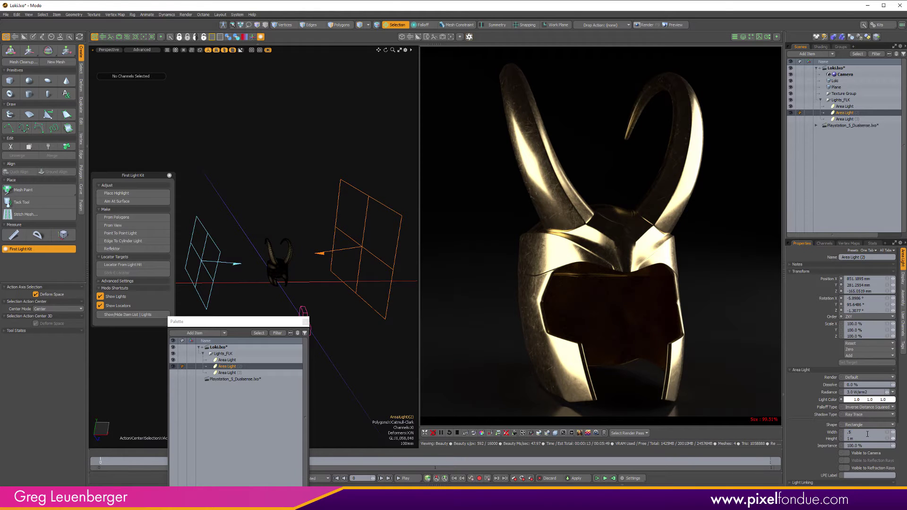
key("Return")
left_click_drag(331, 238, 355, 251, "alt")
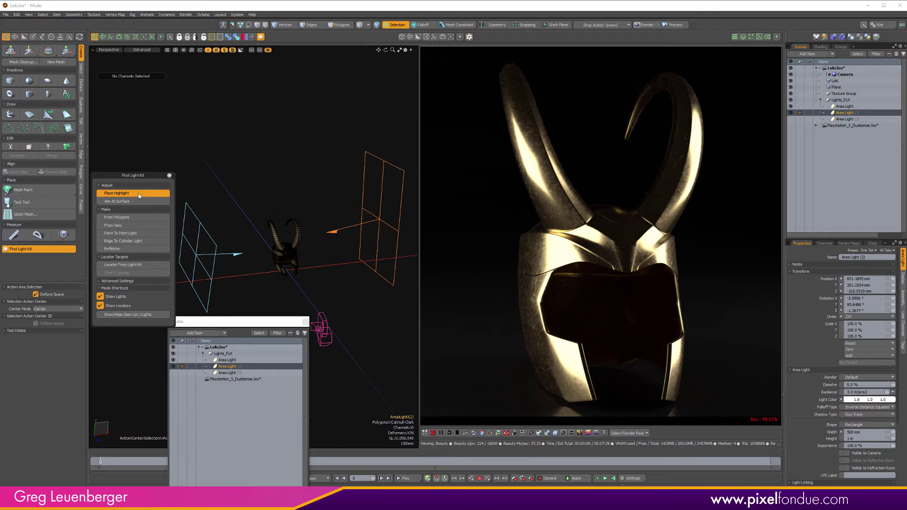
Place the highlight of Area Light (2) on the helmet's nearer horn with Place Highlight and hide the first area light.
left_click_drag(284, 245, 368, 234, "ctrl+alt")
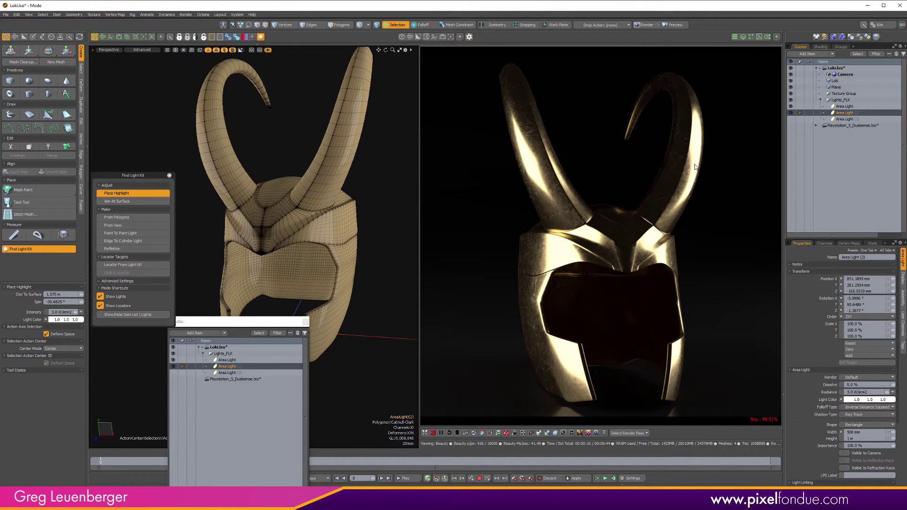
left_click(337, 153)
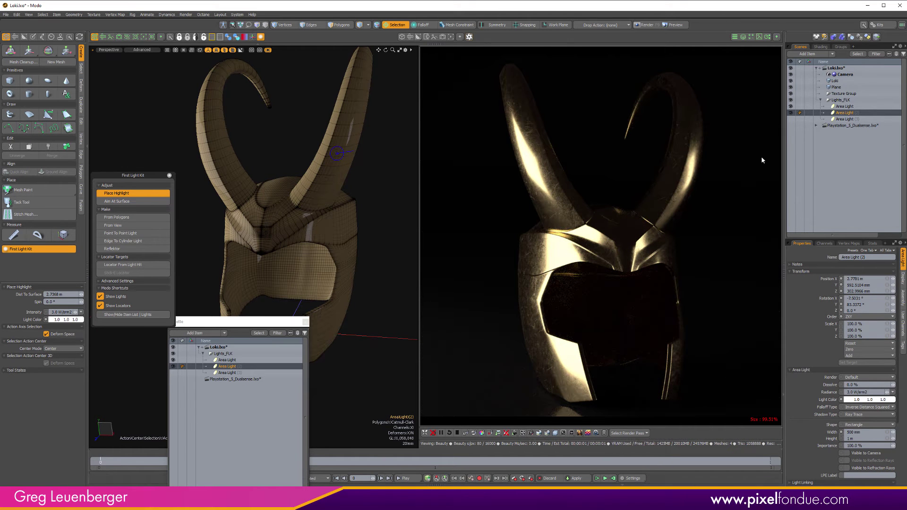
left_click(791, 107)
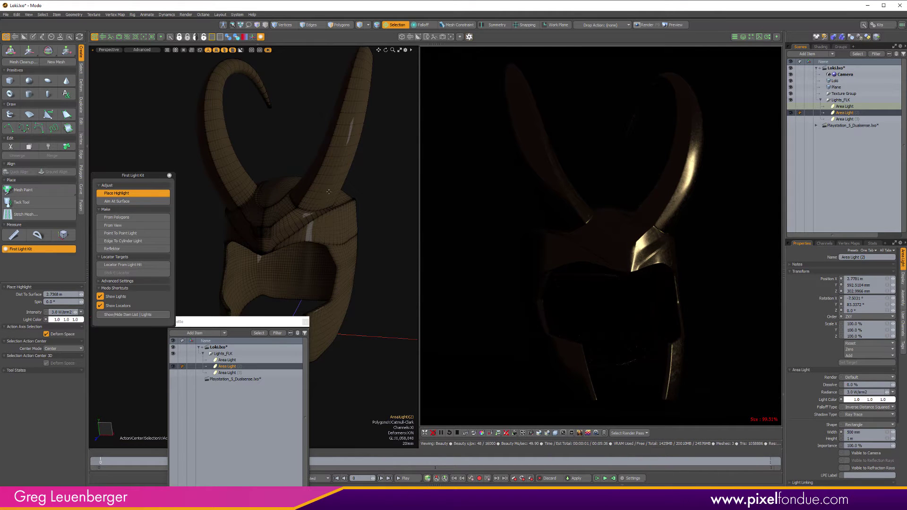
Move the highlight of Area Light (2) to the side of the helmet below the horn and check it from the Camera view.
left_click_drag(329, 192, 330, 230)
left_click(325, 228)
key("ctrl+space")
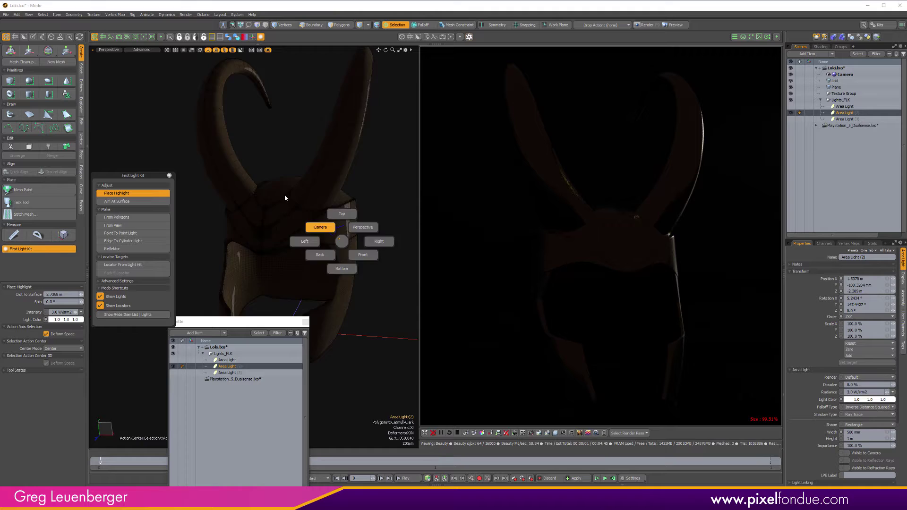
left_click(285, 198)
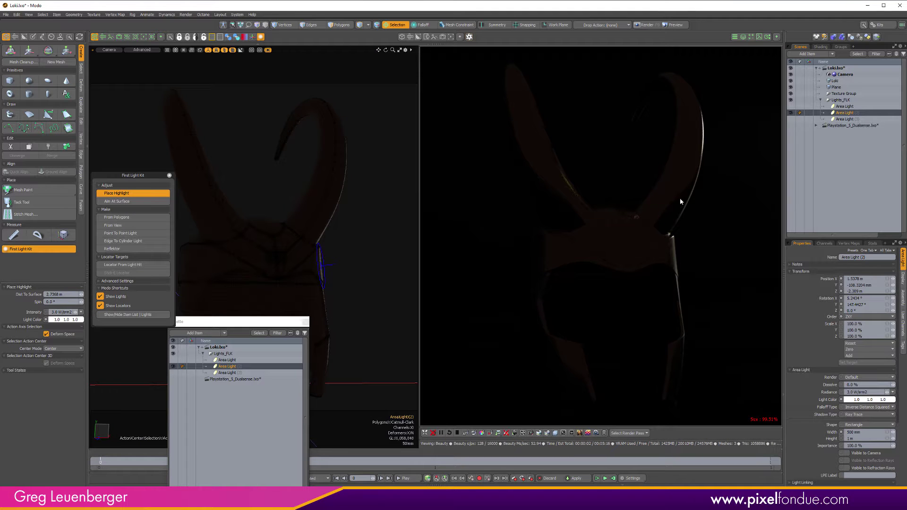
key("ctrl+space")
left_click(378, 226)
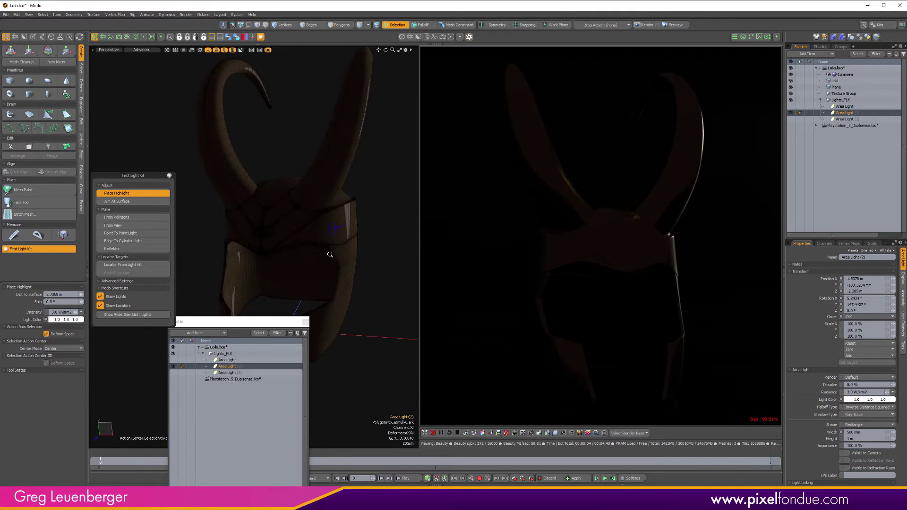
Shift the highlight of Area Light (2) from the helmet's side onto the brow, with a Camera view shown alongside the perspective view.
mouse_move(333, 230)
left_mouse_down()
mouse_move(295, 230)
mouse_move(316, 232)
left_mouse_up()
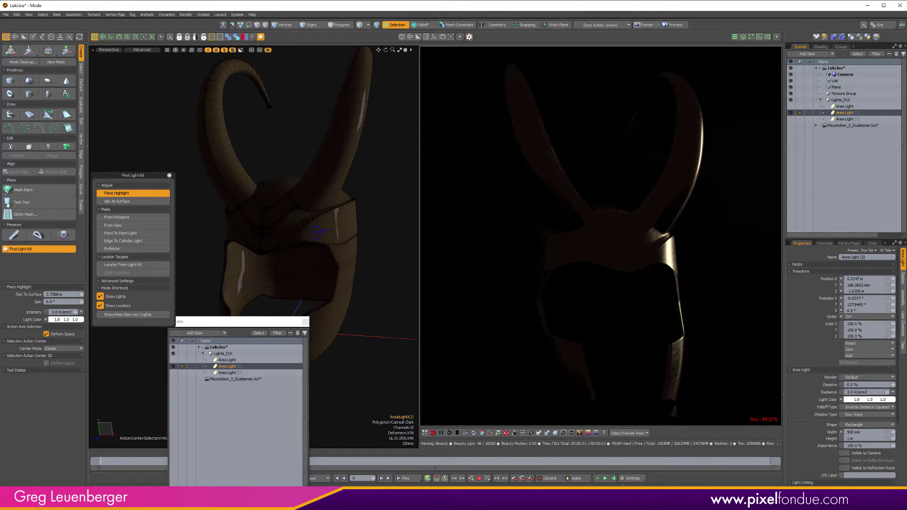
key("0")
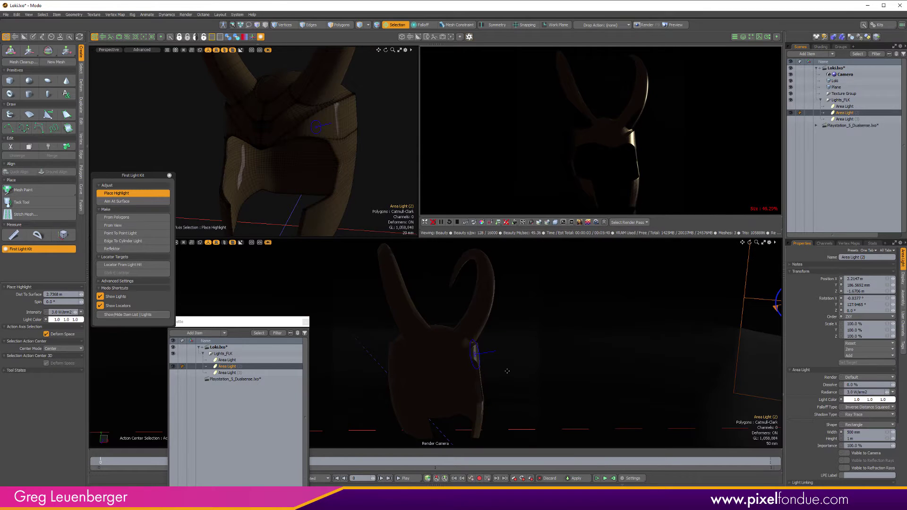
key("ctrl+space")
left_click(486, 351)
left_click_drag(316, 127, 292, 120)
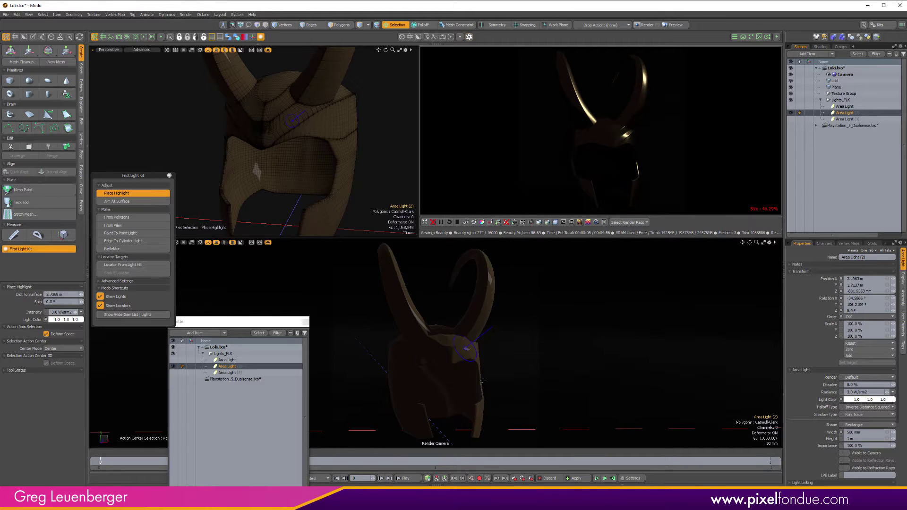
Move the highlight of Area Light (2) up onto the nearer horn and refine its position there from the Camera view.
left_click_drag(324, 138, 282, 156, "alt")
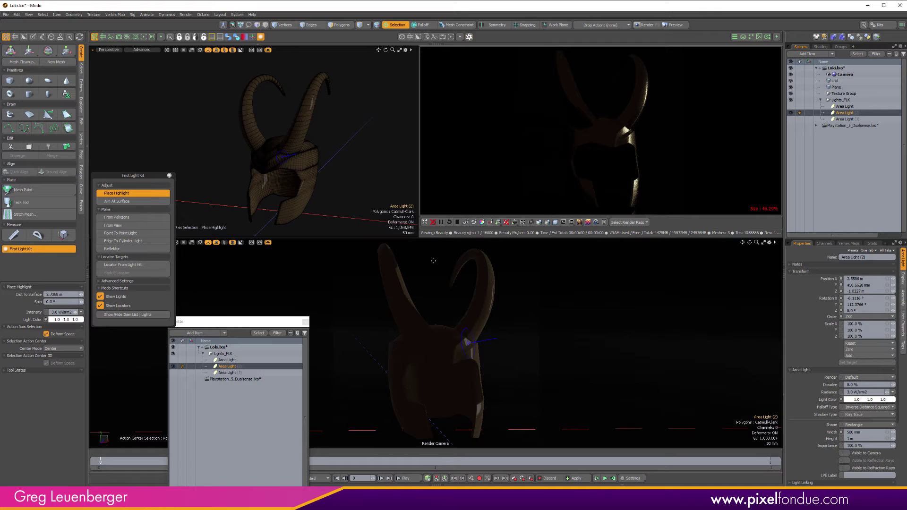
left_click_drag(470, 343, 487, 304)
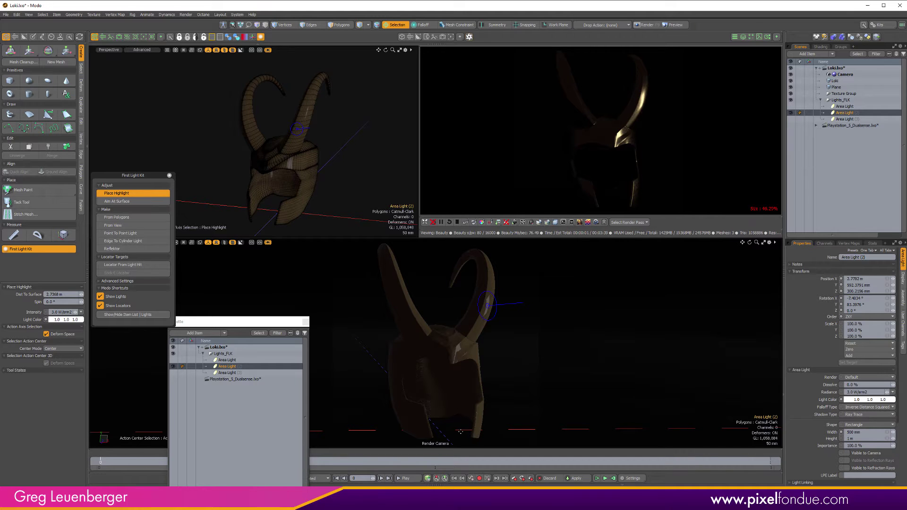
left_click(435, 237)
key("ctrl+space")
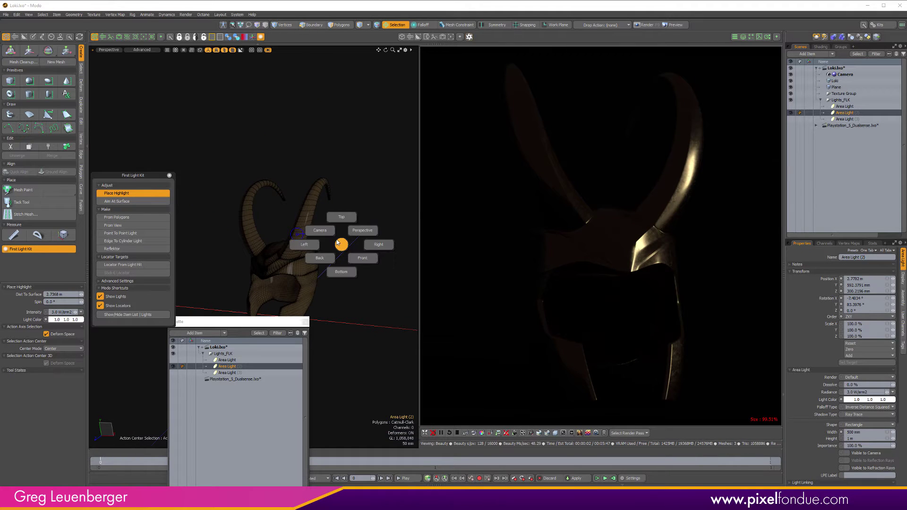
left_click(320, 231)
left_click(704, 163)
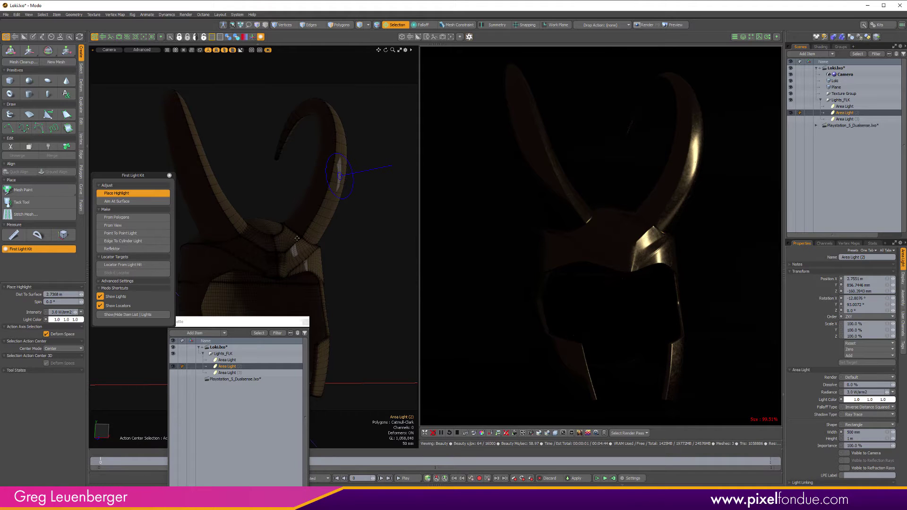
Return to the Perspective view, bring Area Light (2) to about 1.29 m from the surface and spin it to about -65°.
key("ctrl+space")
left_click(321, 240)
left_click_drag(332, 219, 294, 234, "alt")
scroll(346, 230, "down", 5)
scroll(308, 239, "up", 3)
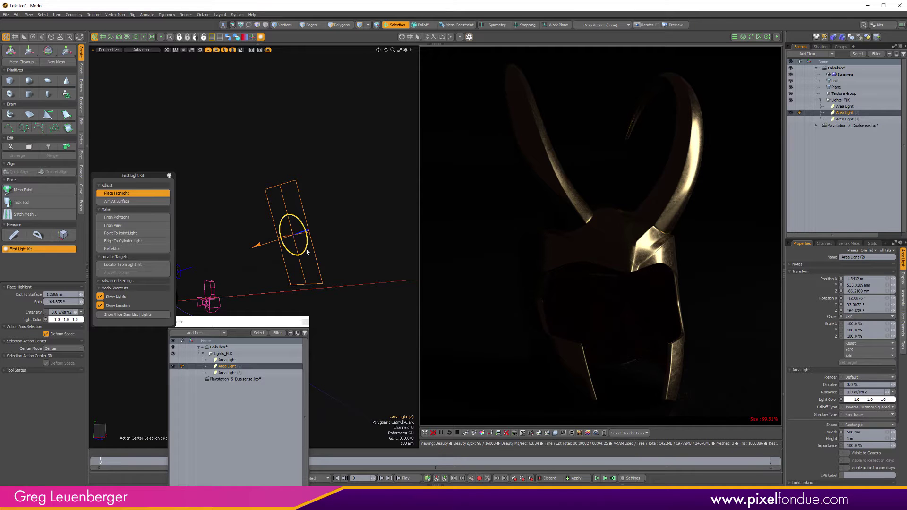
left_click_drag(307, 247, 300, 207)
scroll(351, 245, "down", 5)
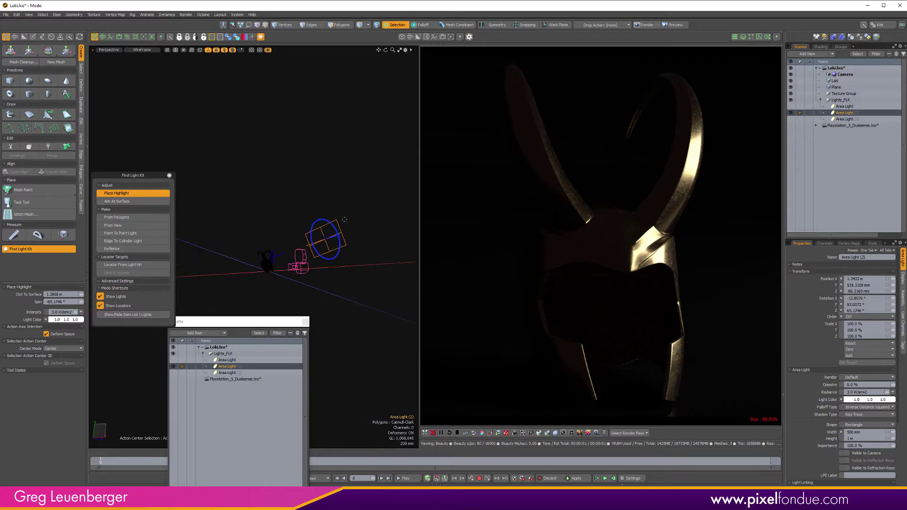
left_click_drag(349, 246, 268, 285, "alt")
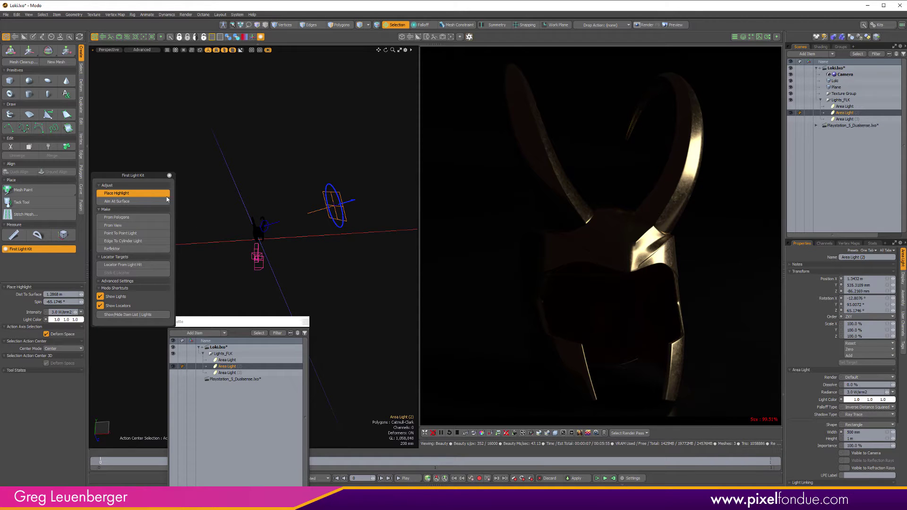
left_click_drag(312, 239, 259, 225, "alt")
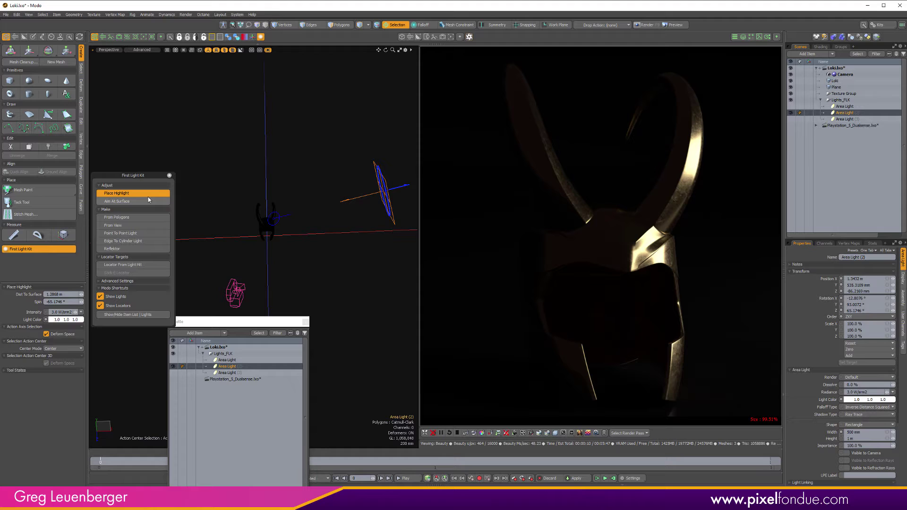
Leave Place Highlight and create a locator from the hit point of Area Light (2), linked by Set Target with draw size 1.0.
key("space")
left_click_drag(383, 174, 294, 190, "alt+shift")
mouse_move(294, 190)
left_mouse_down("ctrl+alt")
mouse_move(326, 189)
mouse_move(283, 191)
mouse_move(312, 194)
left_mouse_up("ctrl+alt")
left_click_drag(284, 203, 182, 230, "alt")
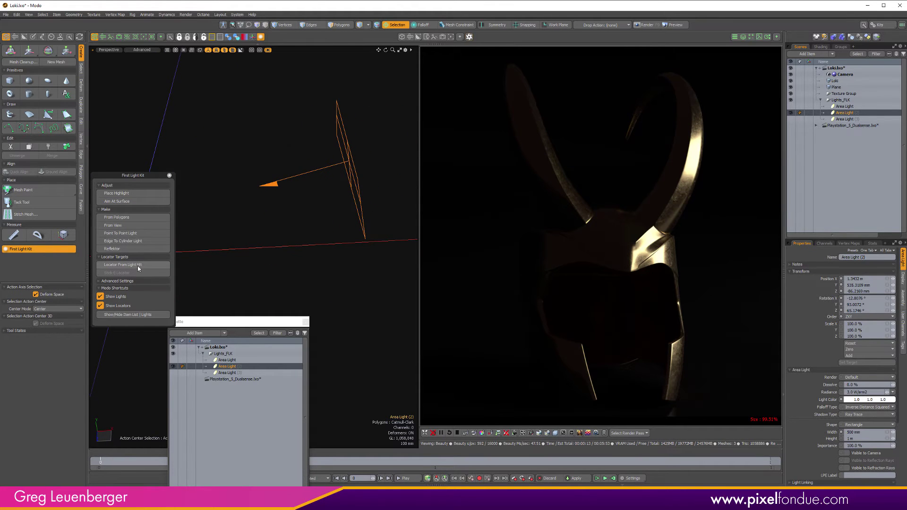
mouse_move(287, 205)
left_mouse_down("alt+shift")
mouse_move(375, 204)
mouse_move(302, 209)
left_mouse_up("alt+shift")
left_click_drag(293, 210, 250, 218, "alt")
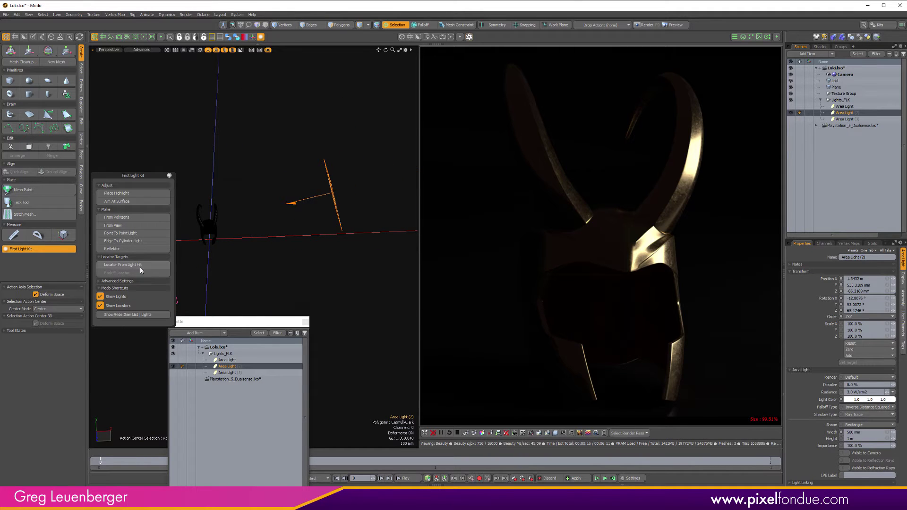
left_click(145, 266)
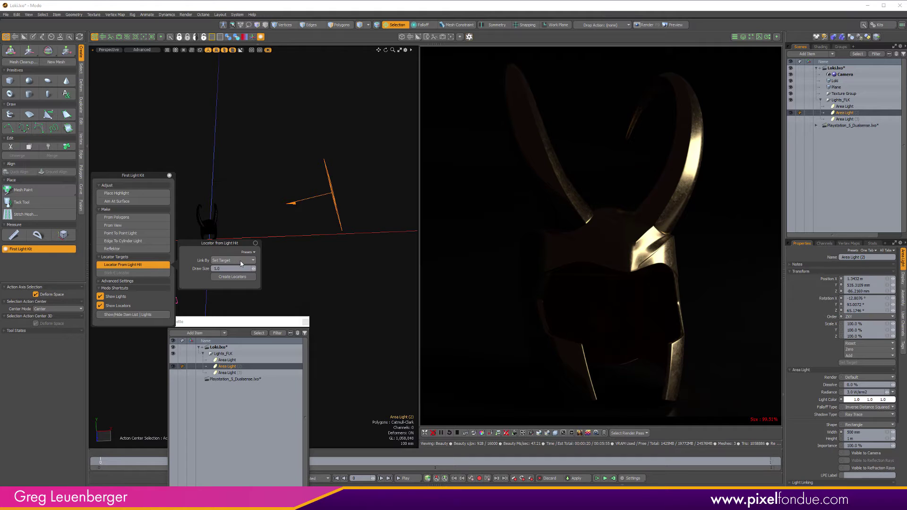
left_click(238, 263)
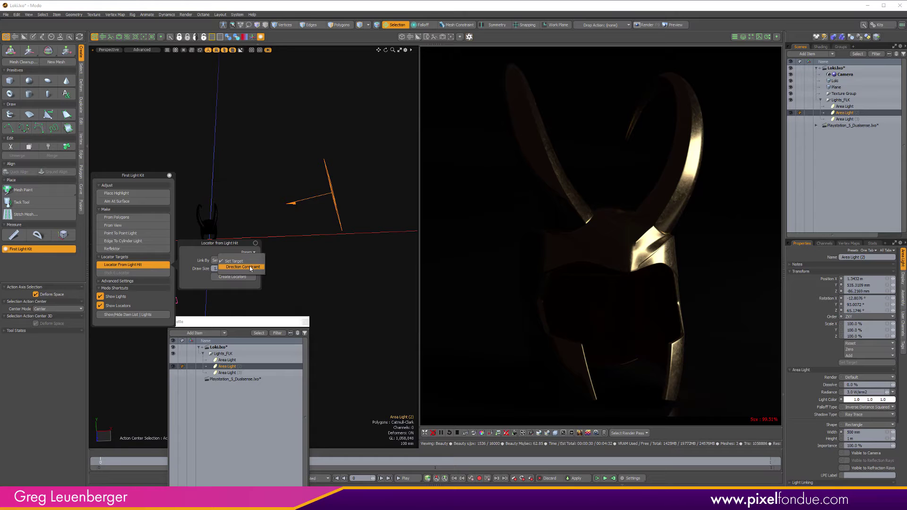
left_click(245, 262)
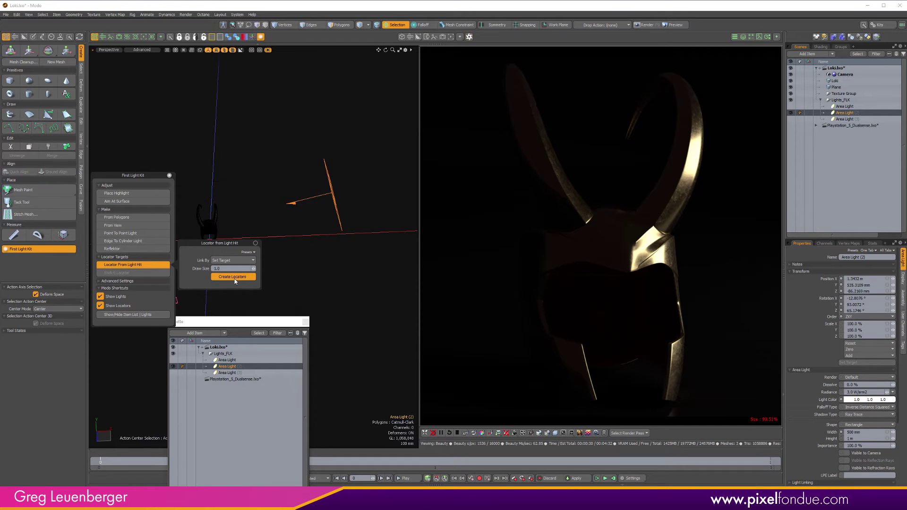
left_click(234, 279)
Try moving the target locator of Area Light (2) upward by about 490 mm to test the aim, and undo the move.
left_click_drag(305, 207, 265, 171, "alt")
left_click(276, 225)
key("w")
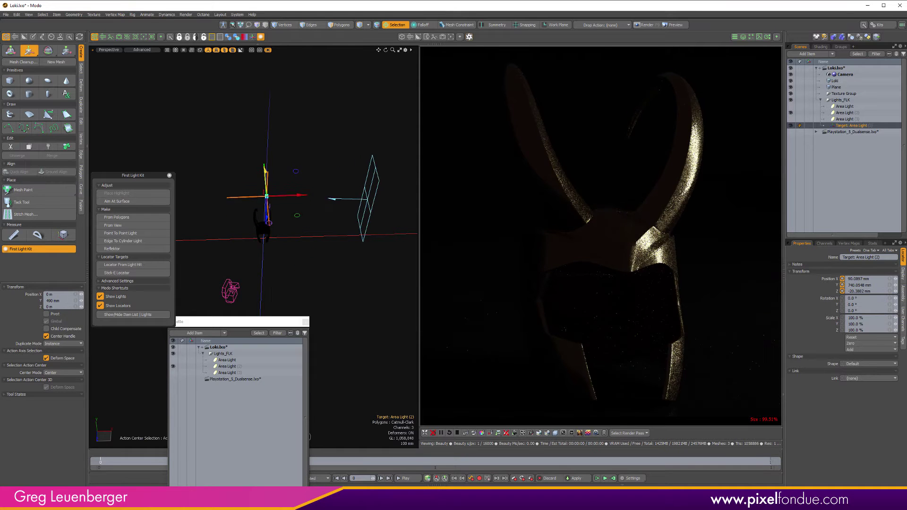
key("ctrl+z")
Select Area Light (2) and move it vertically to test its tracking of the target locator.
left_click_drag(329, 208, 365, 201, "alt")
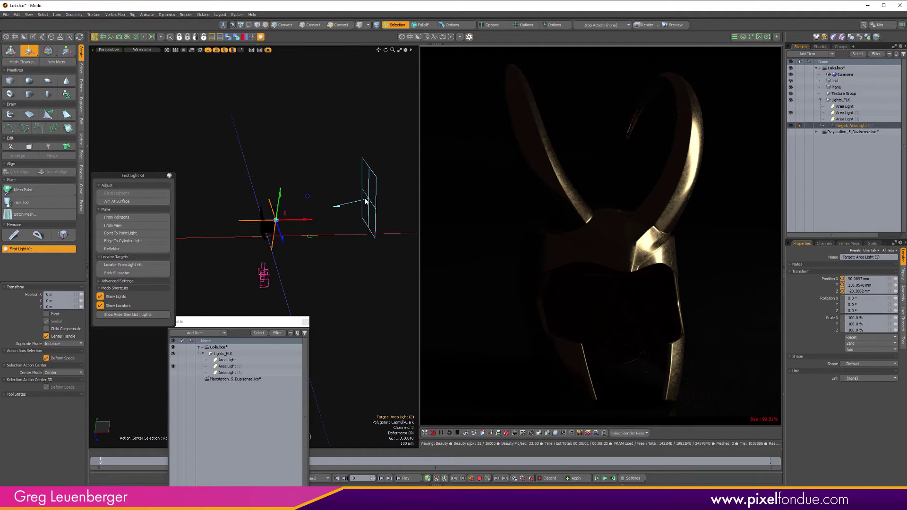
left_click(365, 201)
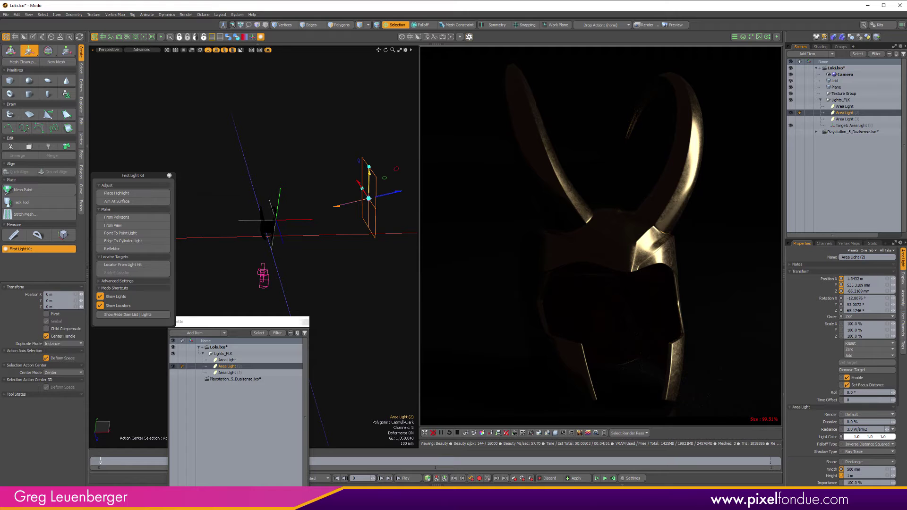
mouse_move(369, 175)
left_mouse_down()
mouse_move(369, 138)
mouse_move(369, 171)
left_mouse_up()
key("space")
Give the target locator of Area Light (2) an unfilled circle shape with a 10 mm radius using ETEREA Quick Locators.
left_click_drag(347, 221, 322, 219, "alt")
left_click(326, 213)
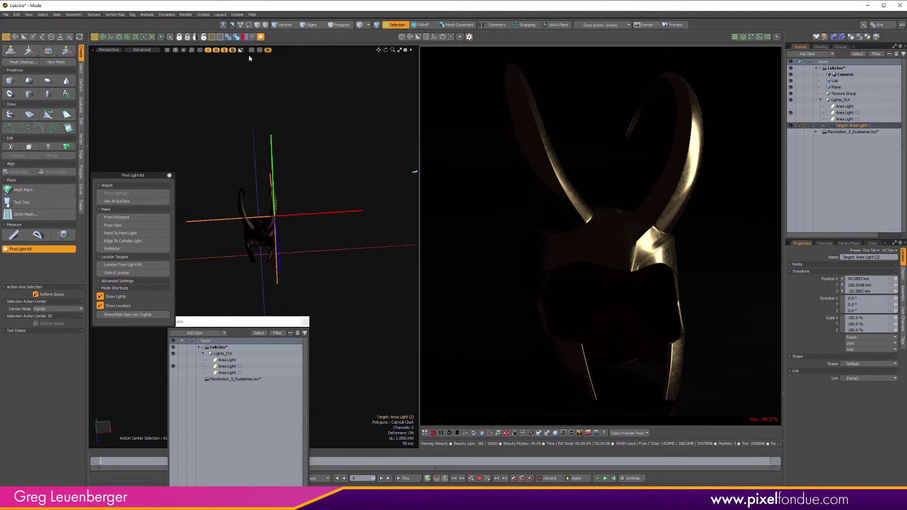
key("ctrl+q")
left_click_drag(245, 52, 359, 74)
left_click(338, 118)
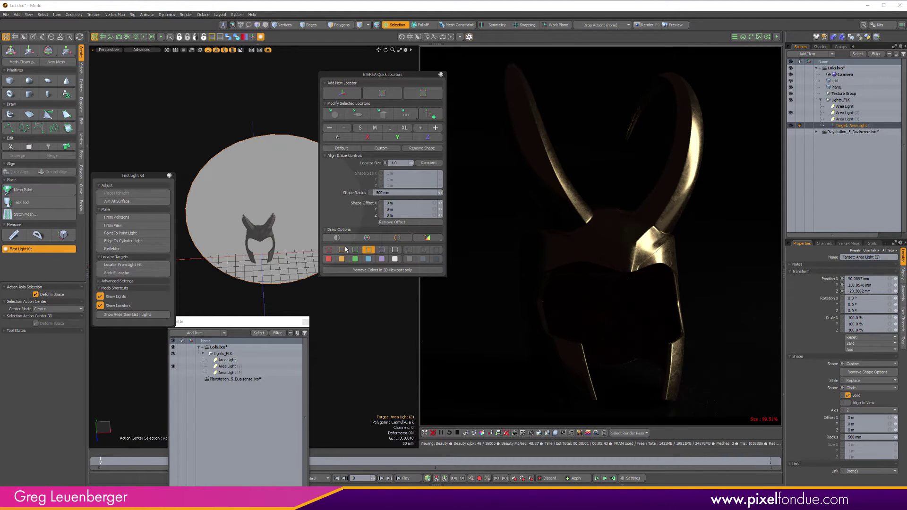
left_click(342, 250)
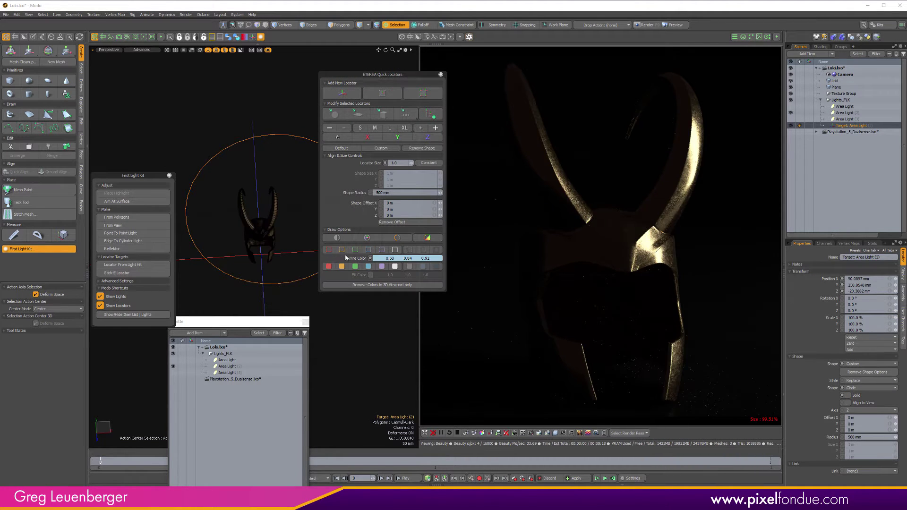
left_click(398, 193)
type("10")
key("Return")
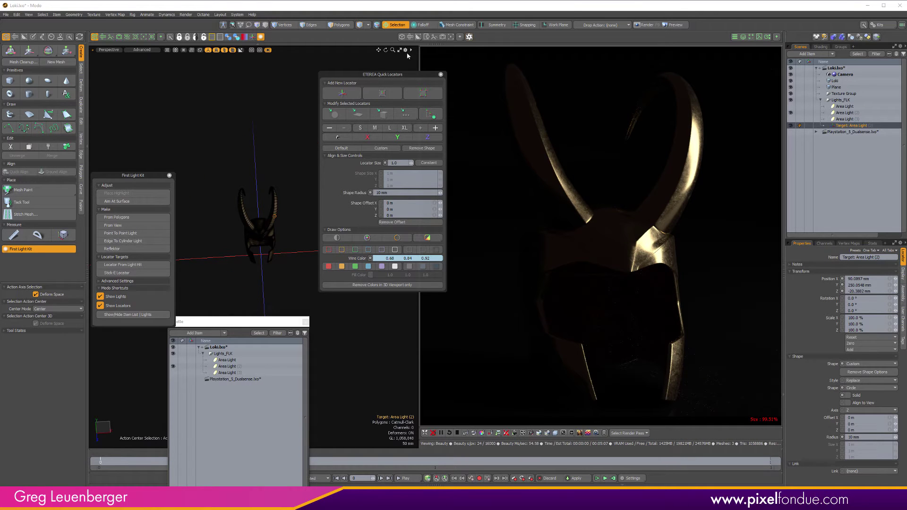
left_click(441, 74)
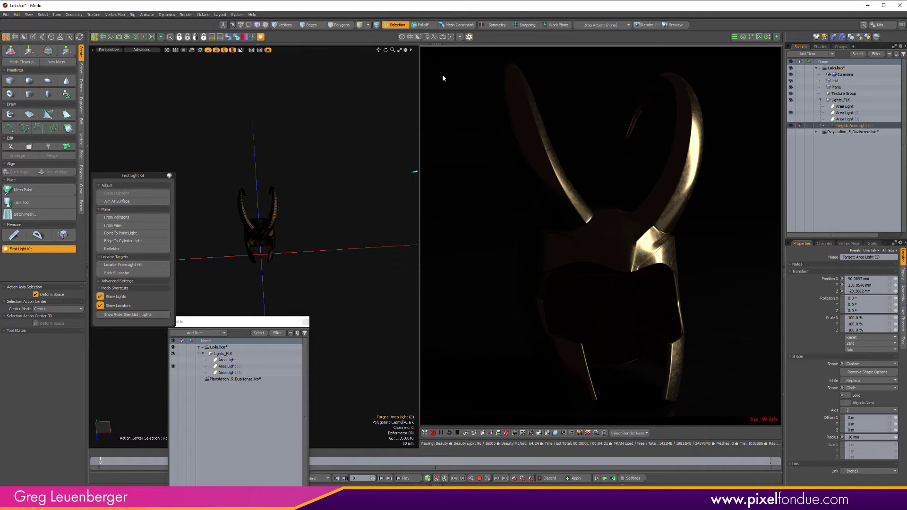
Make the other two area lights visible again, close the lights-only item list palette and review the full lighting rig.
scroll(314, 235, "down", 5)
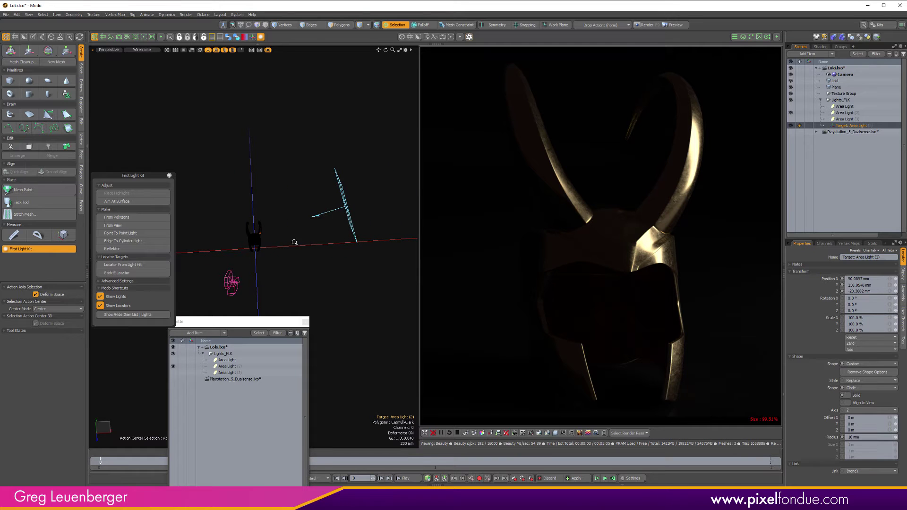
mouse_move(294, 242)
left_mouse_down("alt")
mouse_move(334, 227)
mouse_move(327, 221)
mouse_move(296, 241)
left_mouse_up("alt")
scroll(370, 212, "up", 4)
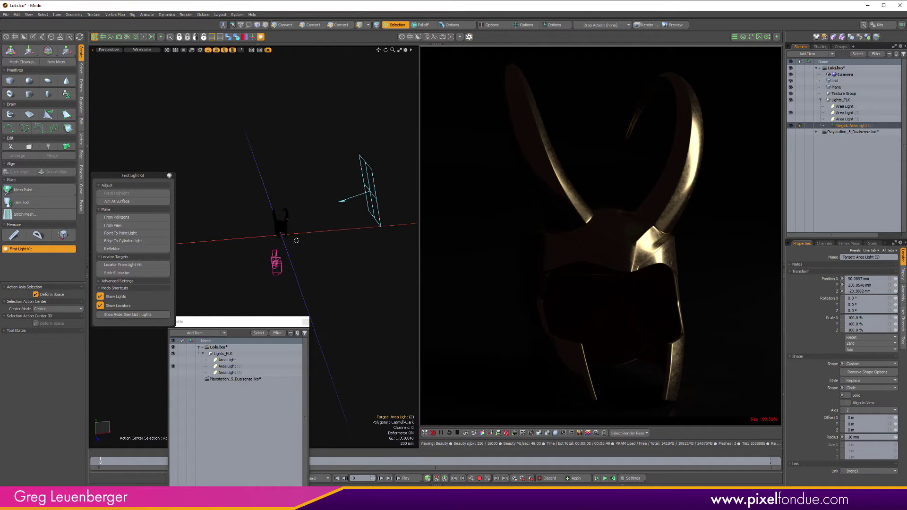
left_click(173, 360)
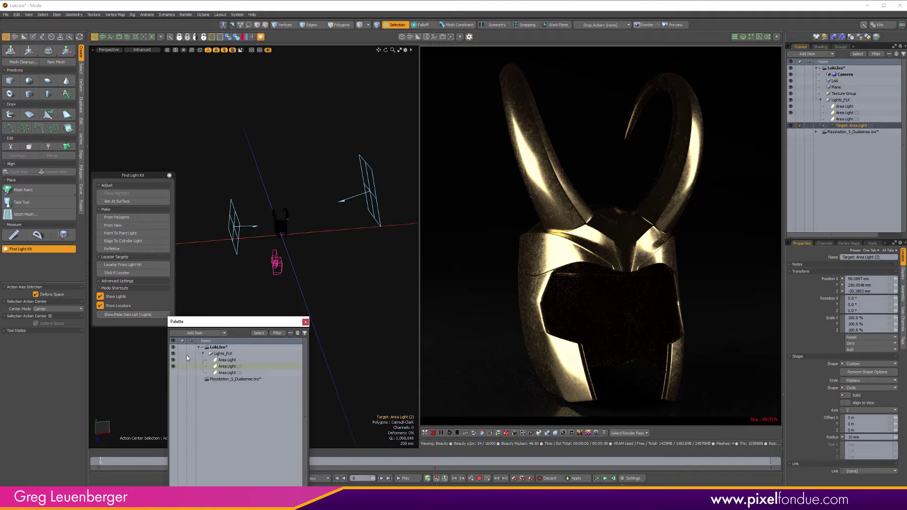
left_click_drag(303, 257, 165, 373, "alt")
left_click(173, 366)
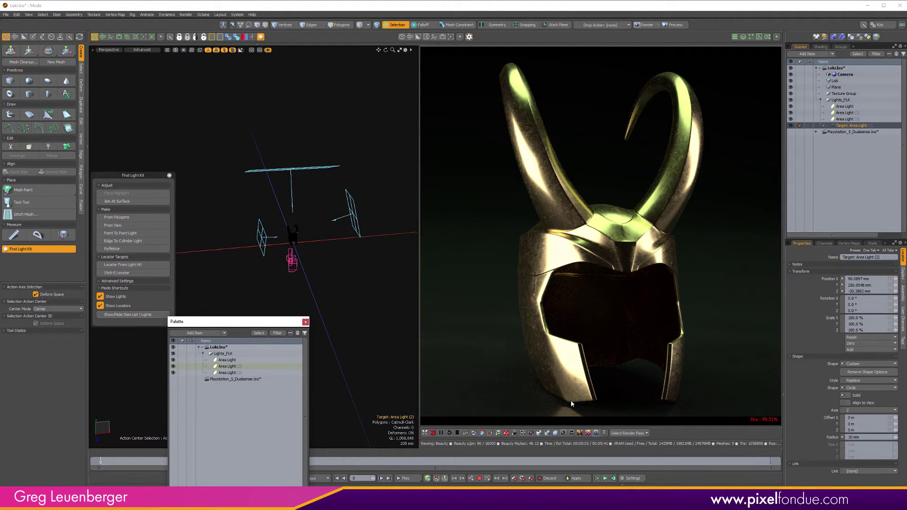
left_click_drag(344, 280, 341, 323, "ctrl+alt")
left_click(305, 322)
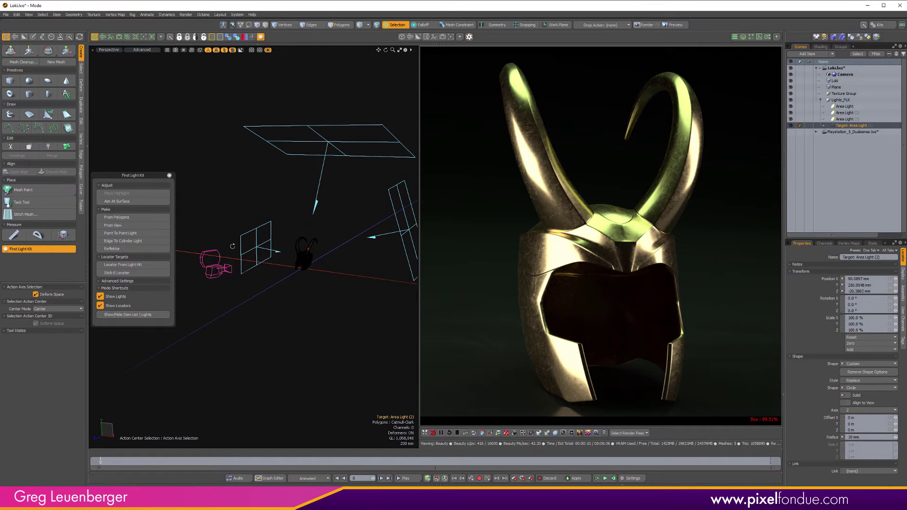
left_click_drag(233, 246, 265, 236, "alt")
left_click_drag(333, 232, 292, 248, "alt+shift")
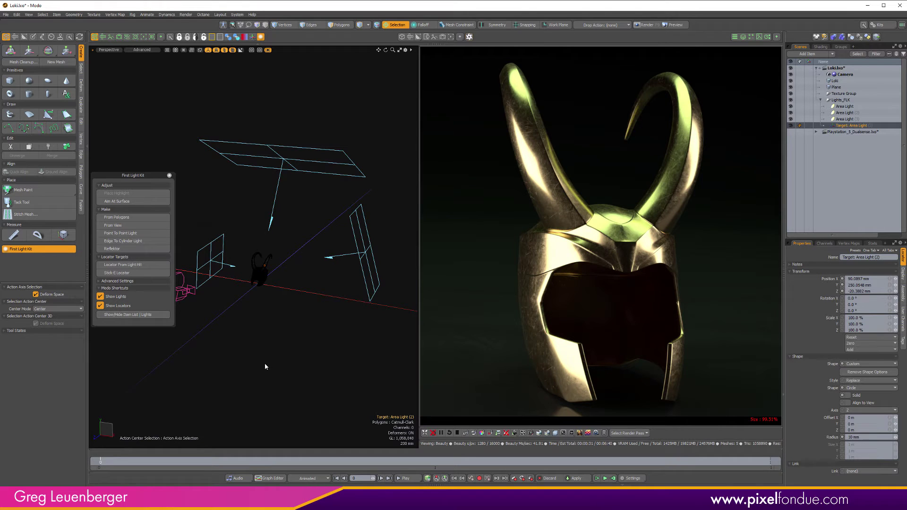
Create a Reflektor mesh with First Light Kit, accept the Octane refresh warning and select its Reflektor operation in the item list.
left_click_drag(154, 177, 181, 160)
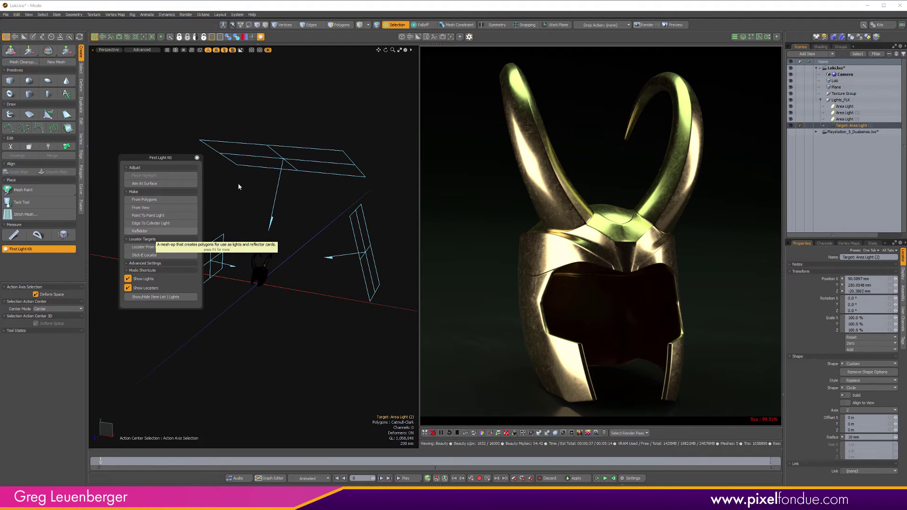
left_click(142, 230)
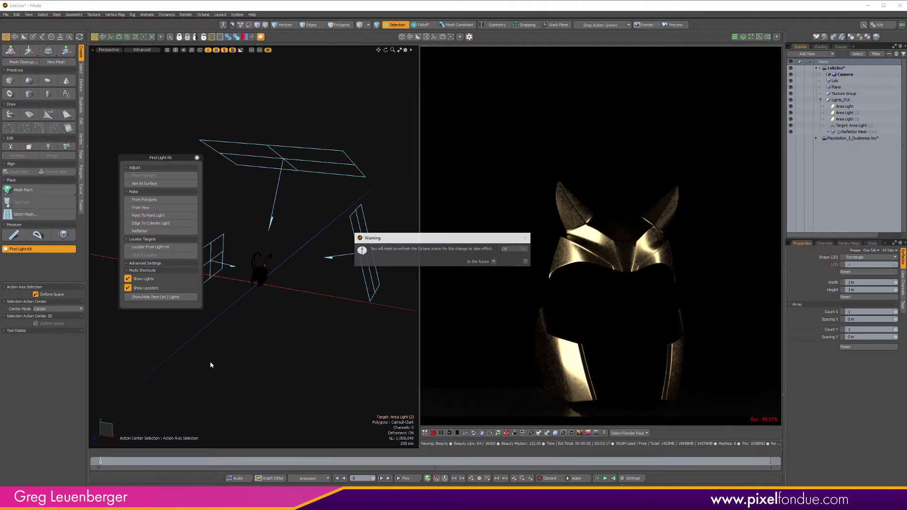
left_click(516, 247)
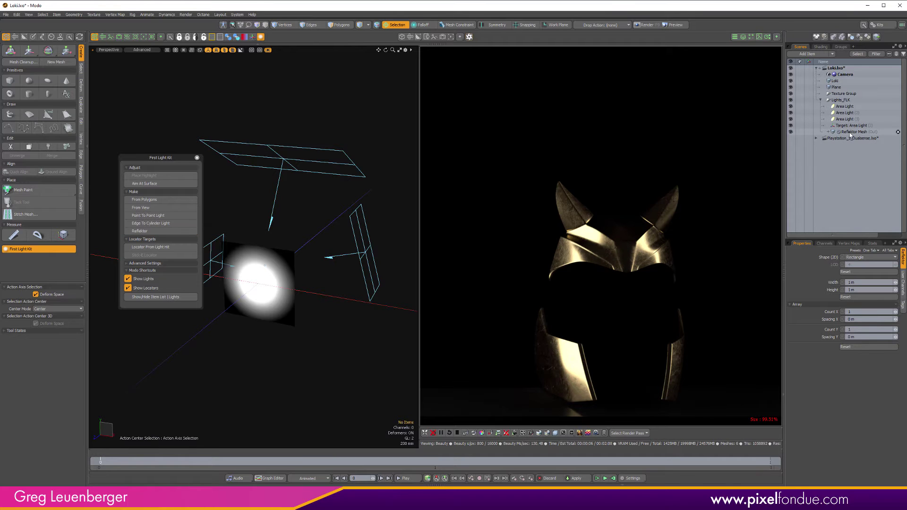
left_click(827, 132)
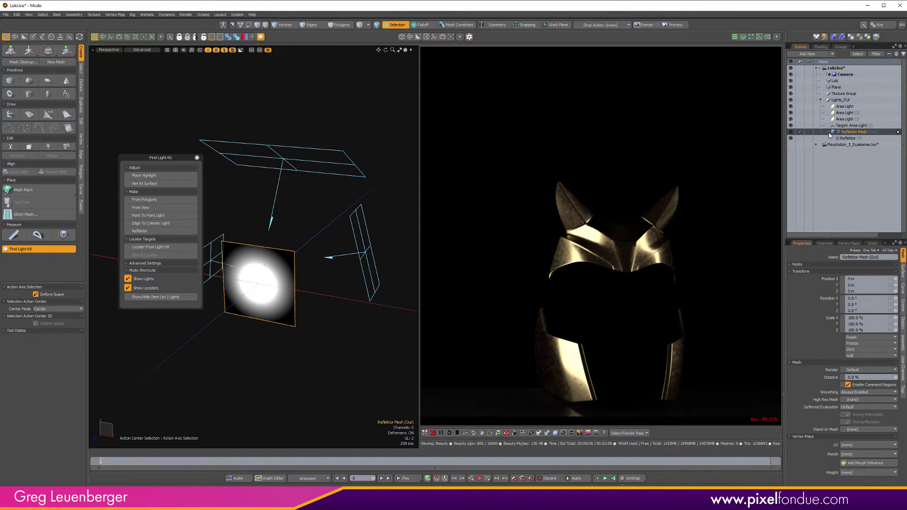
left_click(843, 139)
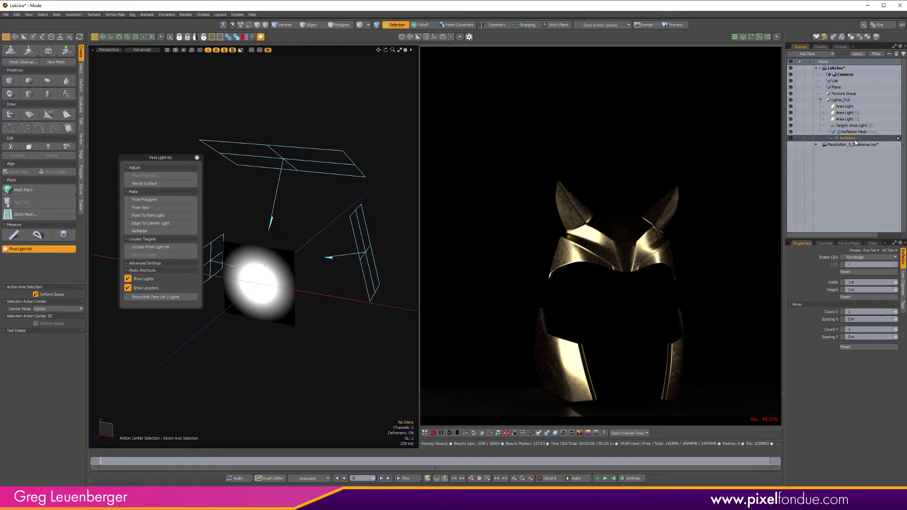
Set the Reflektor's width and height to 500 mm.
left_click(878, 283)
type("500mm")
key("Return")
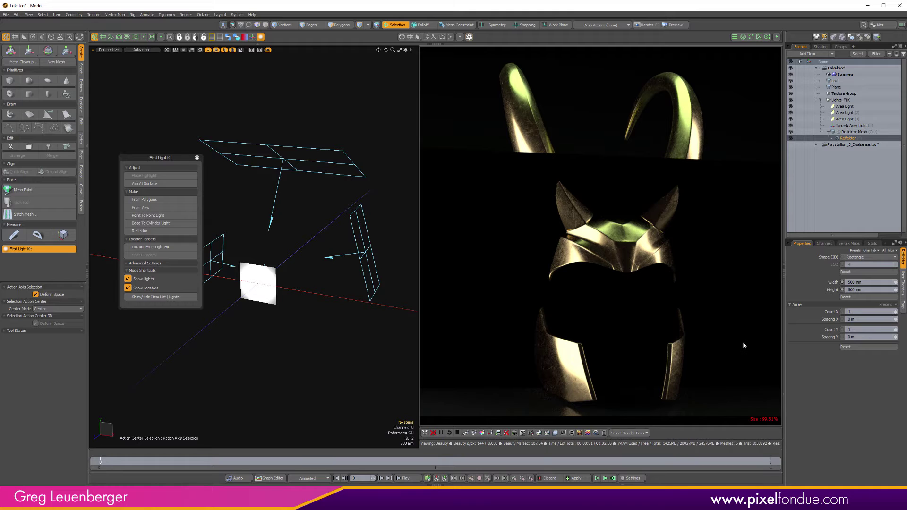
Select the Reflektor mesh and use Place Highlight to position its highlight on the centre of the helmet's forehead.
left_click_drag(284, 331, 323, 295, "alt")
left_click(225, 50)
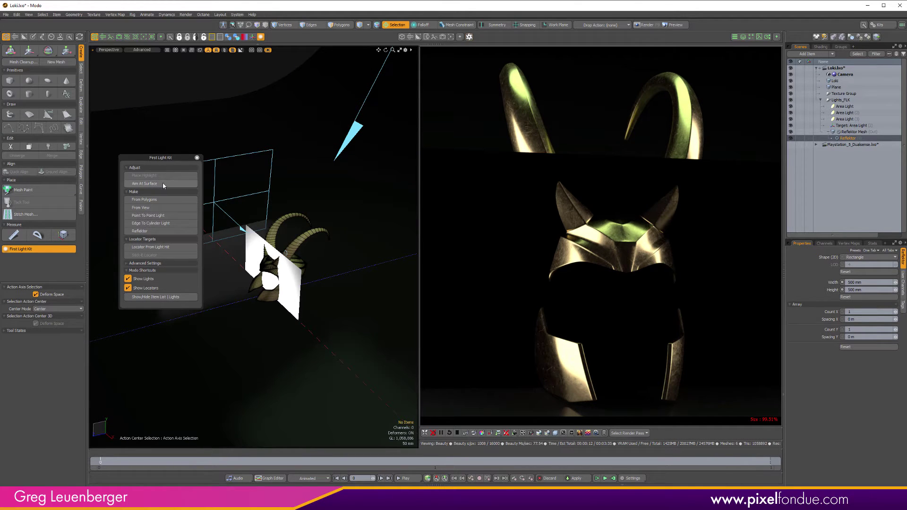
left_click(290, 299)
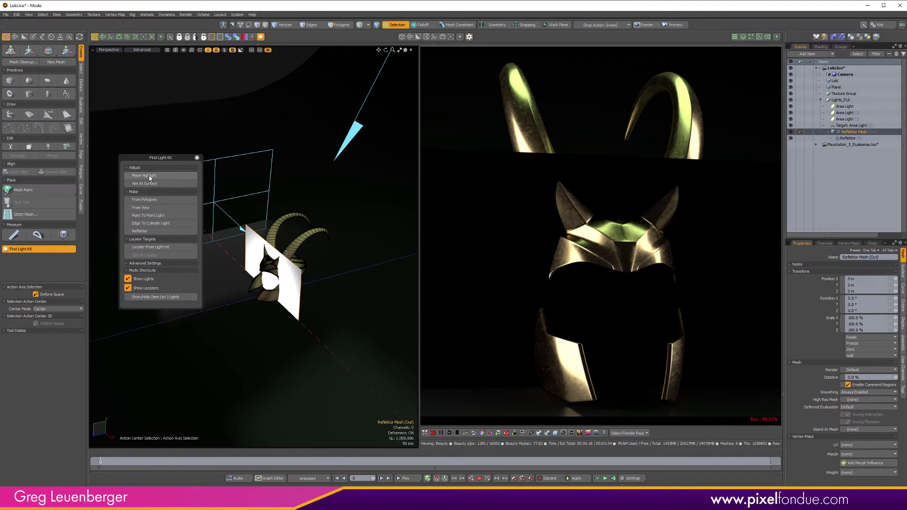
left_click(168, 177)
scroll(284, 261, "up", 5)
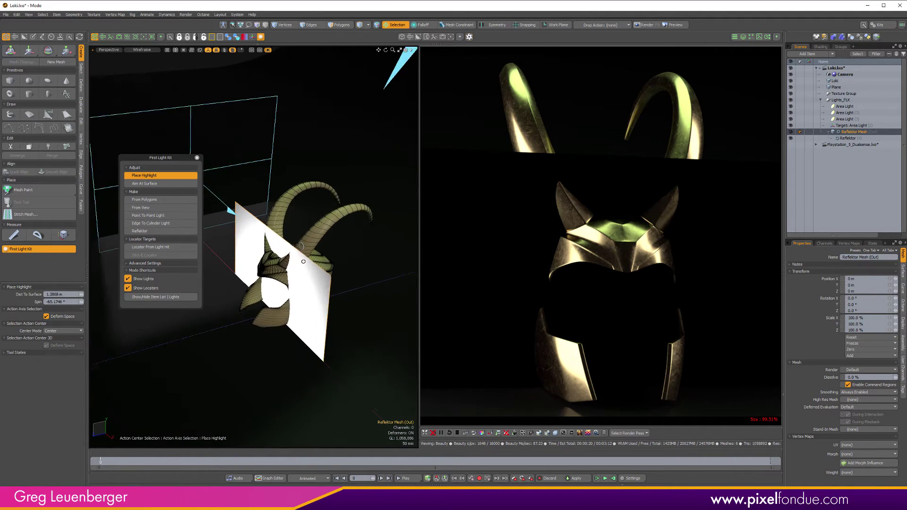
left_click_drag(304, 264, 328, 261, "alt")
scroll(329, 262, "up", 4)
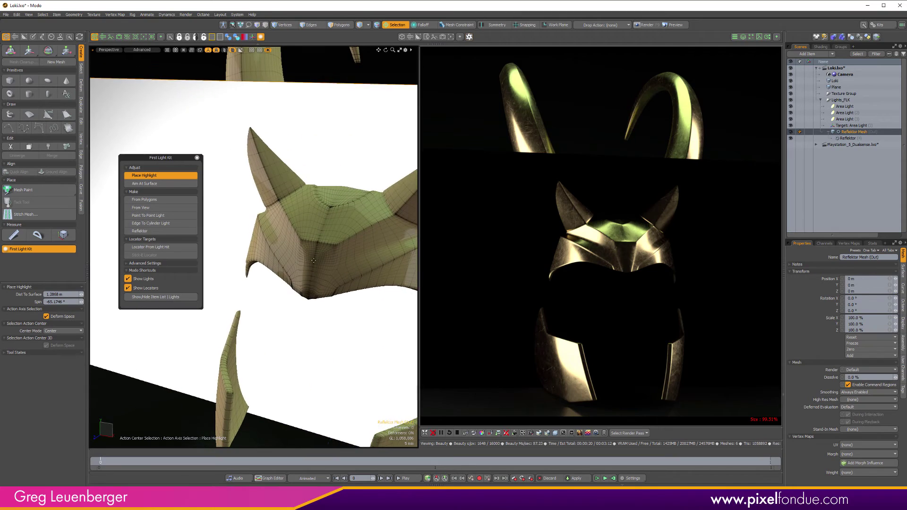
left_click(314, 261)
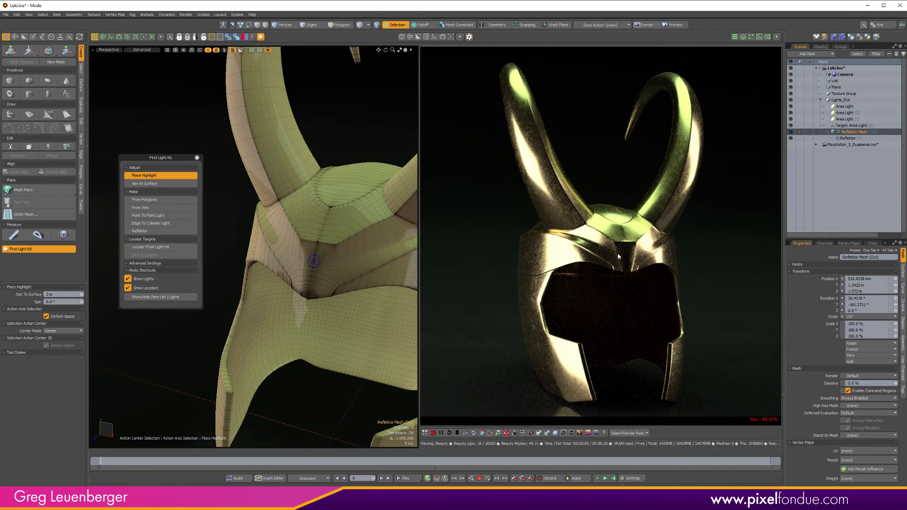
left_click_drag(378, 294, 347, 294, "ctrl+alt")
mouse_move(348, 284)
left_mouse_down("alt")
mouse_move(303, 274)
mouse_move(361, 243)
mouse_move(279, 253)
mouse_move(299, 244)
mouse_move(276, 230)
left_mouse_up("alt")
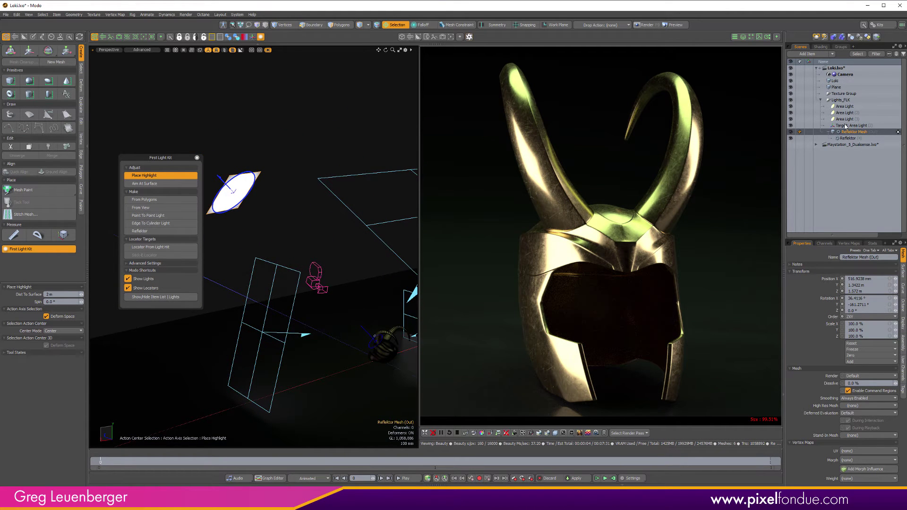
Disable the Gradient layer in the Reflektor mesh's shader group and set its material's diffuse amount to 0%.
left_click(863, 108)
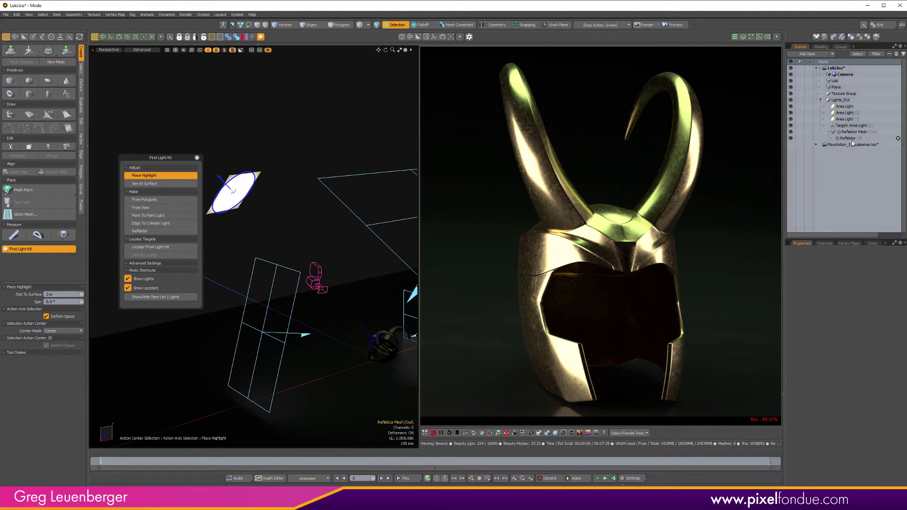
left_click(822, 48)
left_click(802, 102)
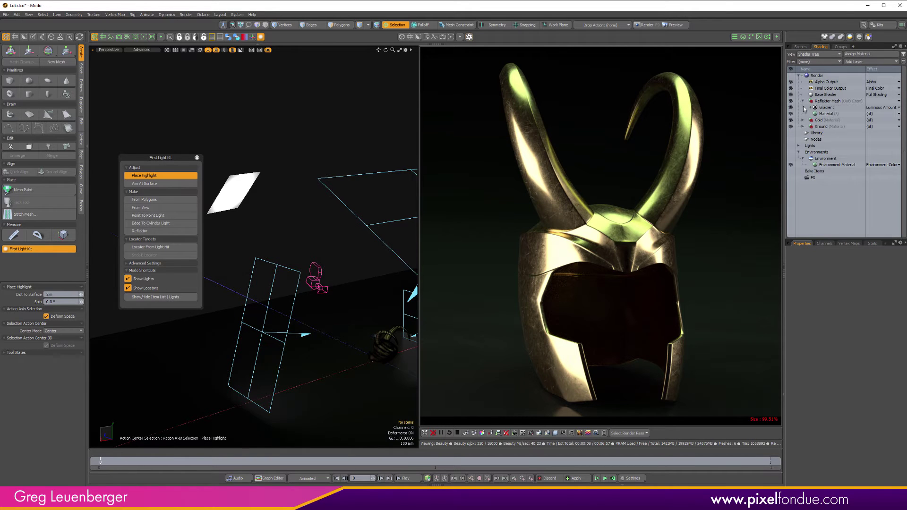
left_click(791, 107)
left_click(826, 115)
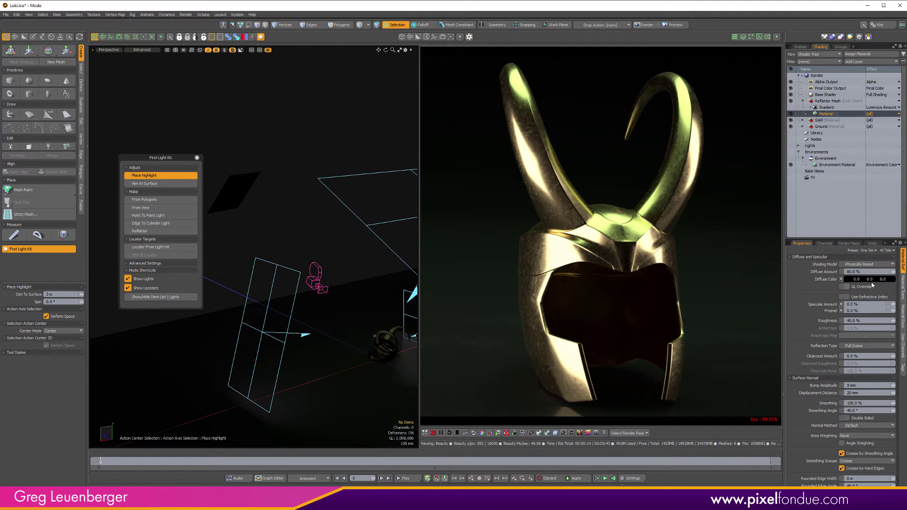
left_click(845, 272)
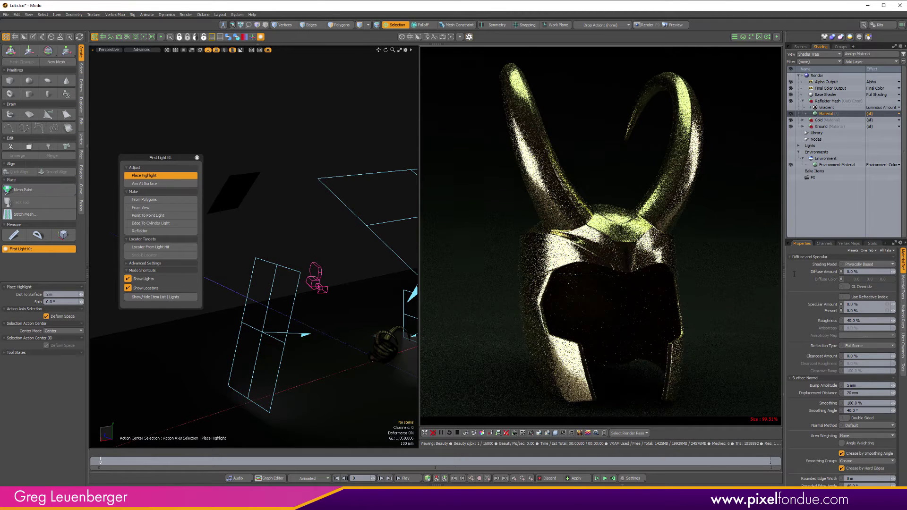
Set the Reflektor material's luminous intensity to 1.0 W/srm2 and deselect the material.
left_click(904, 294)
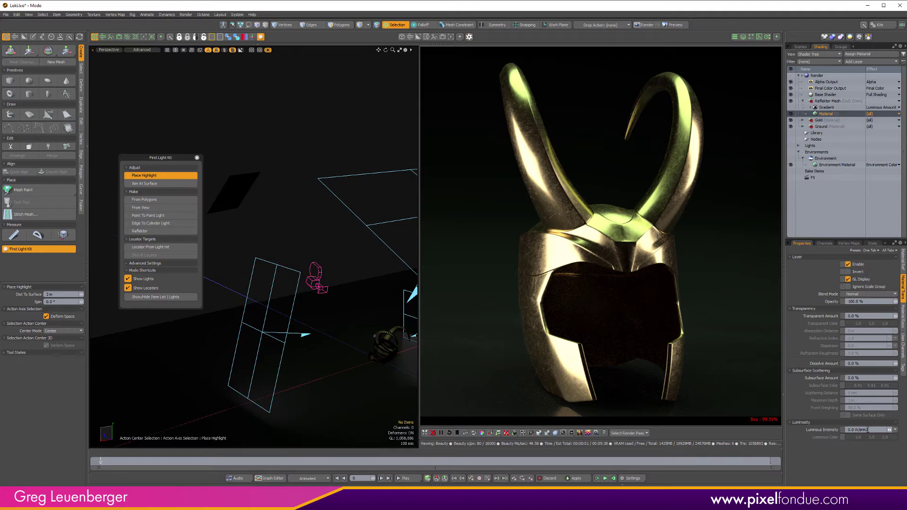
left_click(868, 430)
type("1")
key("Return")
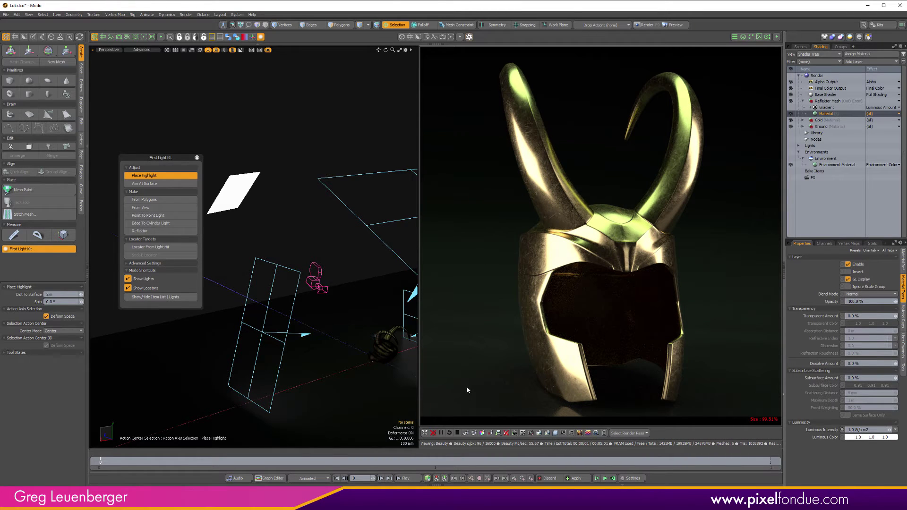
left_click(815, 114, "ctrl")
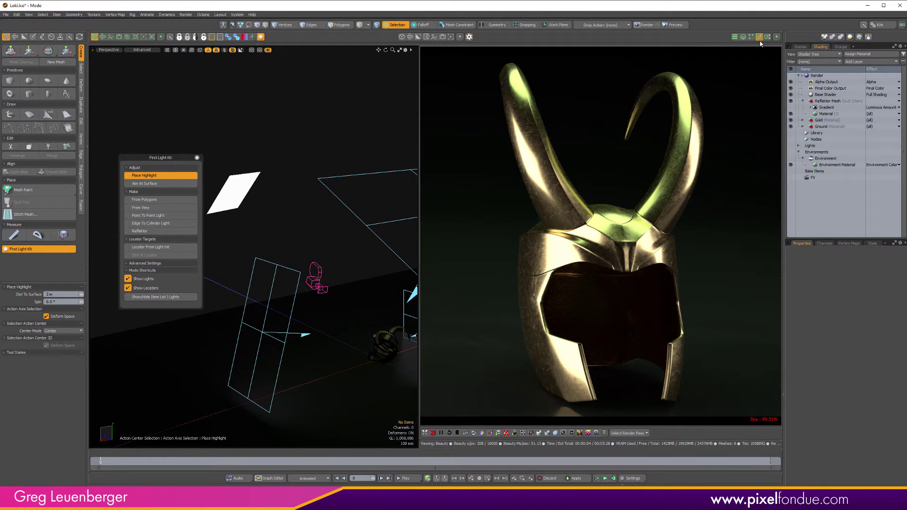
Add the Reflector_Gold image clip to the Reflektor mesh's shader group and set its effect to Luminous Color.
left_click(760, 37)
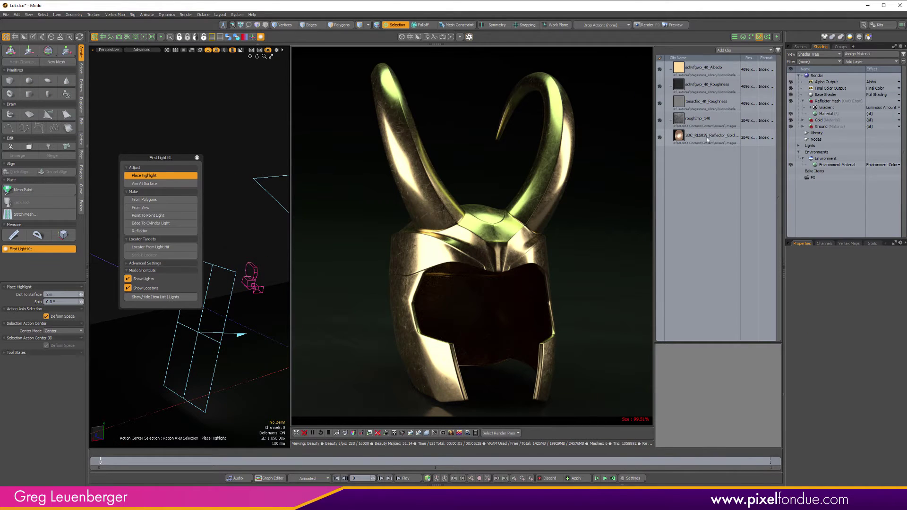
left_click_drag(707, 139, 827, 115)
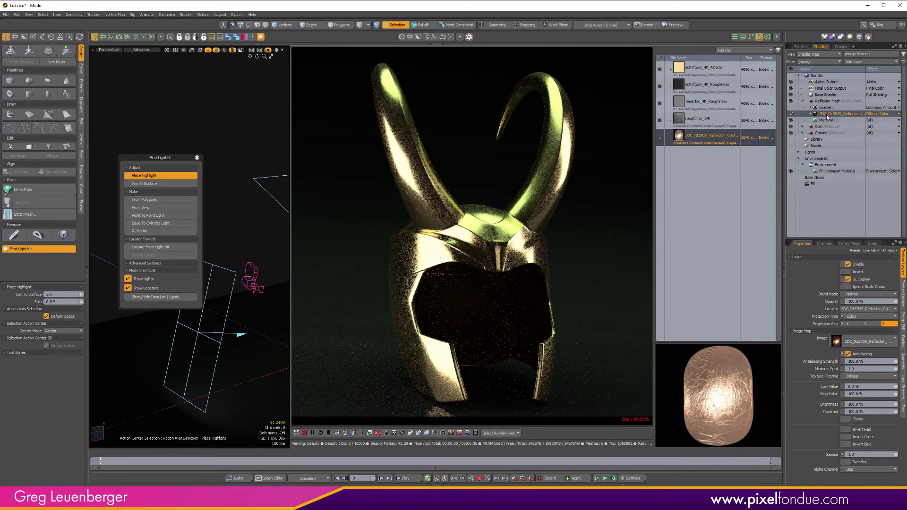
left_click(879, 115)
left_click(877, 123)
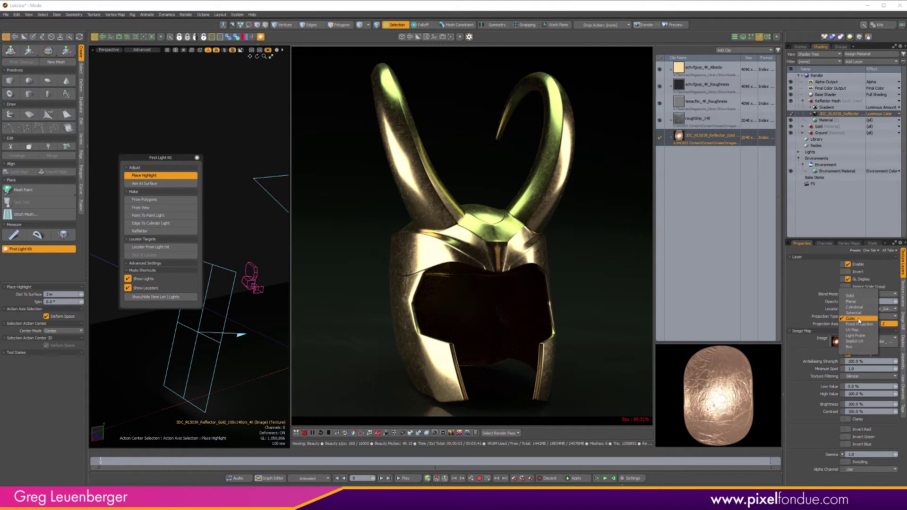
Project the gold reflector image by UV Map using the Texture UV set, and close the clip list.
left_click(853, 337)
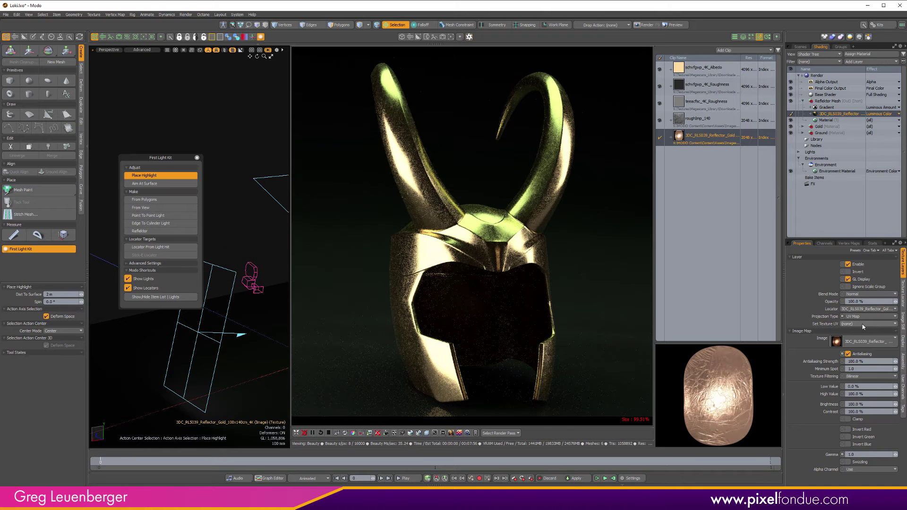
left_click(863, 324)
left_click(858, 331)
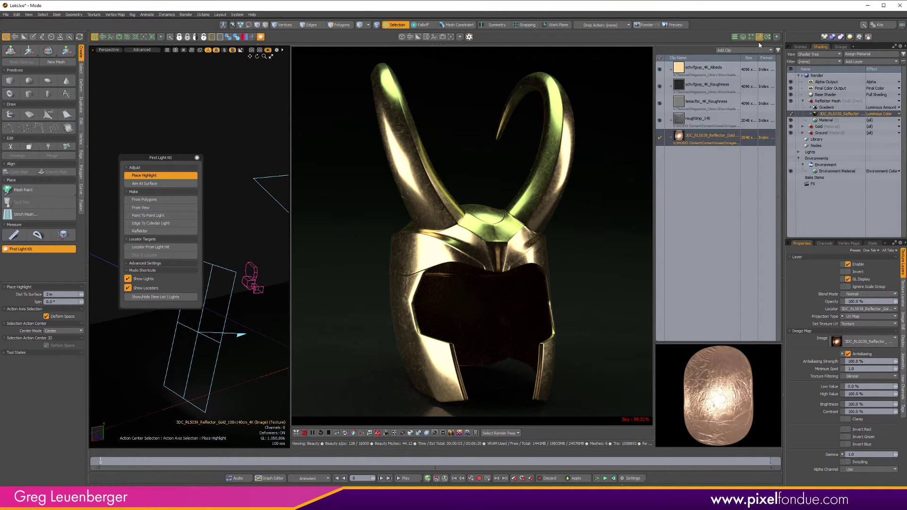
left_click(759, 37)
Select the Reflektor operation in the item list and set its width and height to 2 m.
left_click(804, 48)
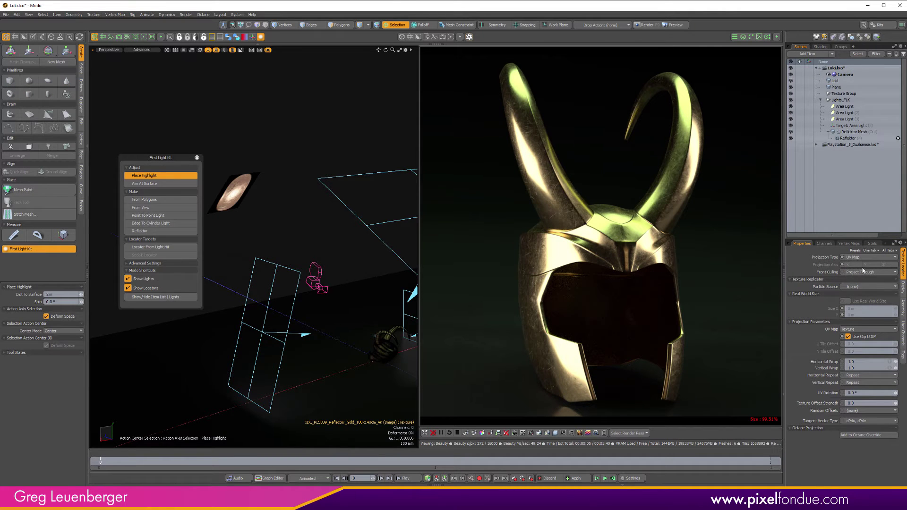
left_click(848, 139)
left_click(880, 282)
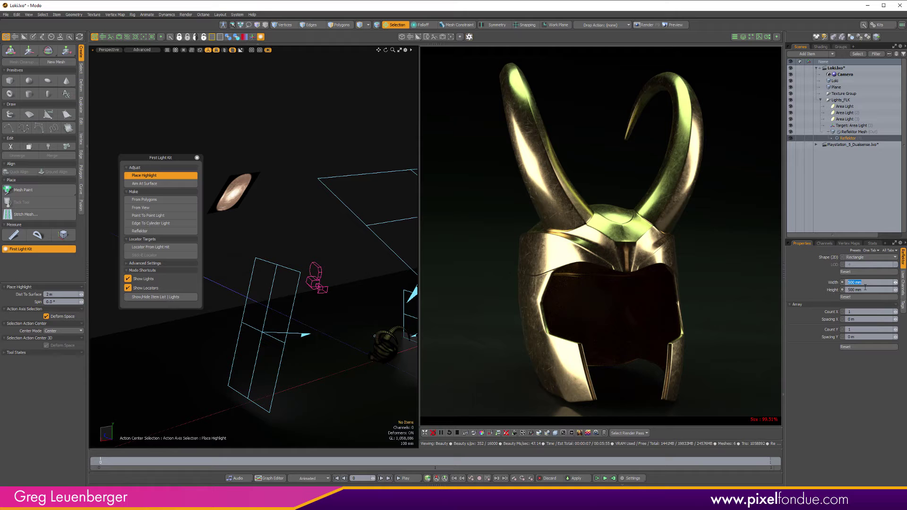
type("2")
key("Return")
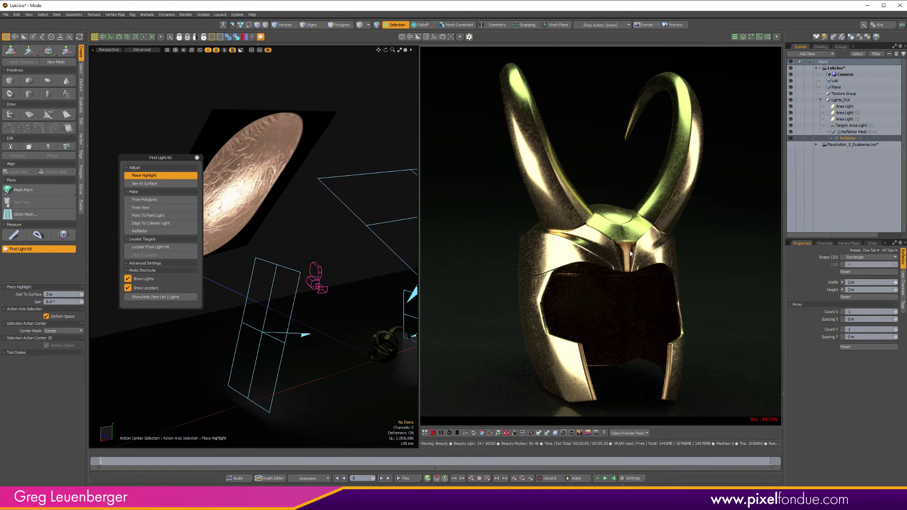
Hide the three area lights to isolate the Reflektor's contribution to the render.
left_click_drag(790, 119, 791, 106)
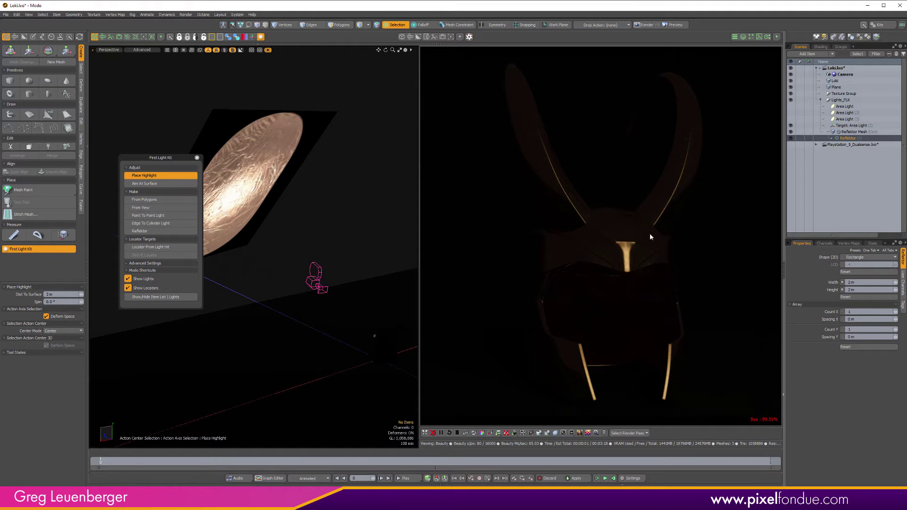
scroll(330, 237, "down", 3)
left_click_drag(330, 237, 300, 263, "alt")
middle_click_drag(301, 262, 305, 271)
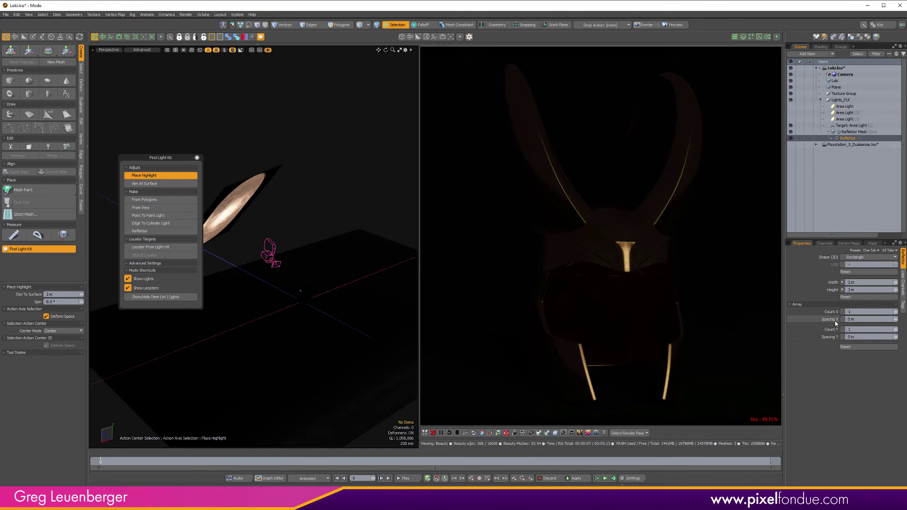
Set the Reflektor array to a count of 2 in X and 2 in Y.
left_click(849, 311)
type("2")
key("Tab")
key("Tab")
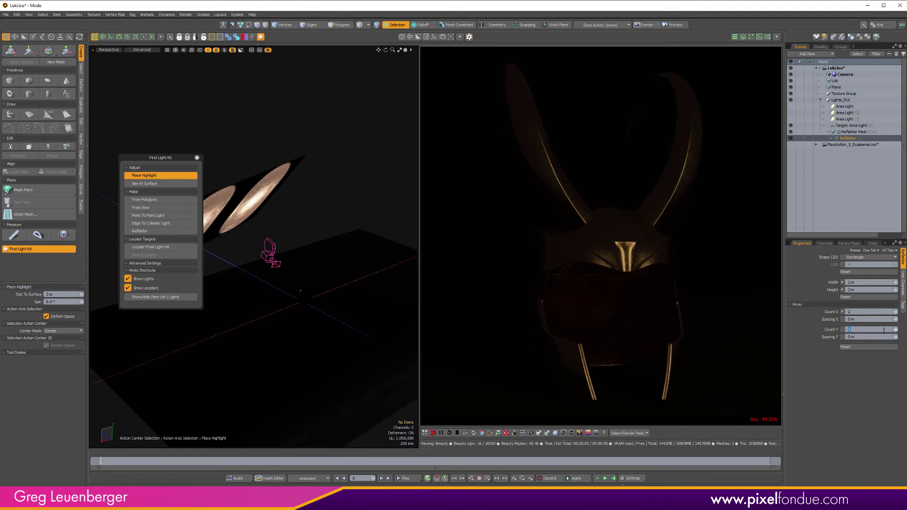
type("2")
key("Return")
left_click_drag(365, 160, 330, 209, "alt")
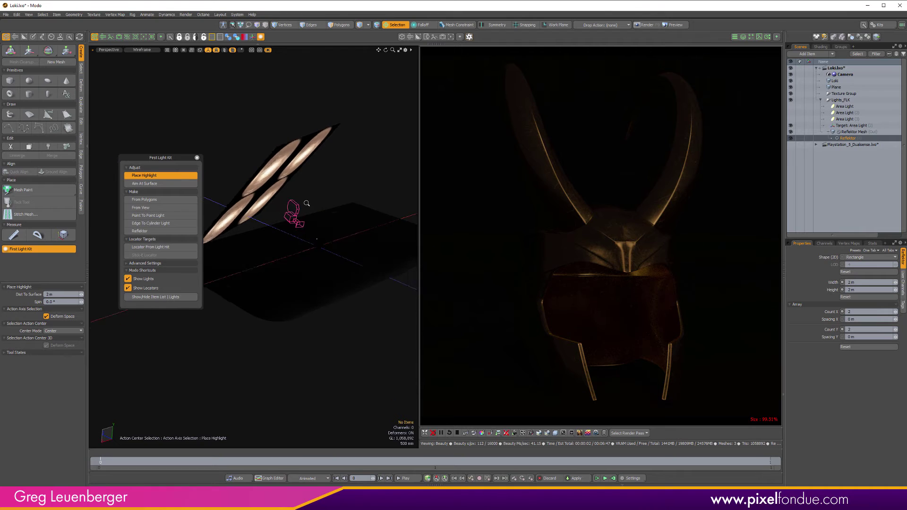
scroll(330, 209, "down", 2)
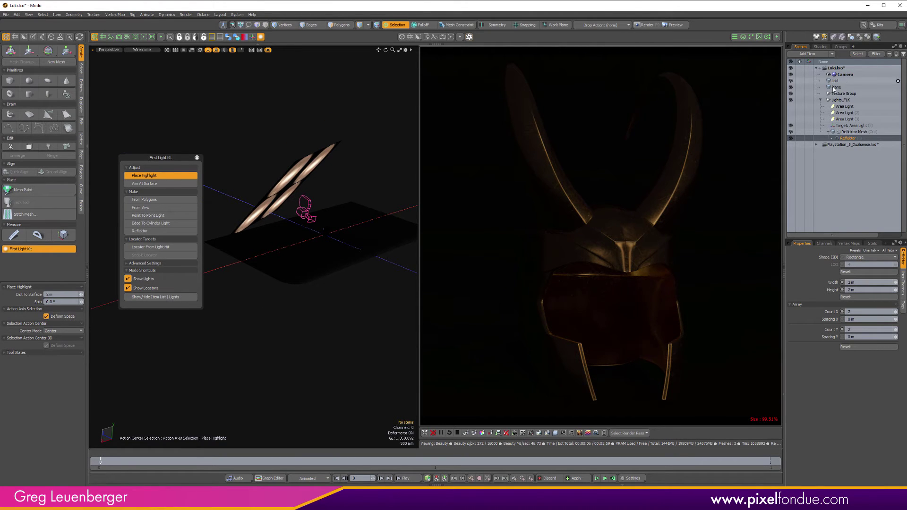
Make the three area lights visible again and tint Area Light (2) green, about RGB 0.35, 0.41, 0.16.
left_click(792, 107)
left_click_drag(791, 112, 791, 119)
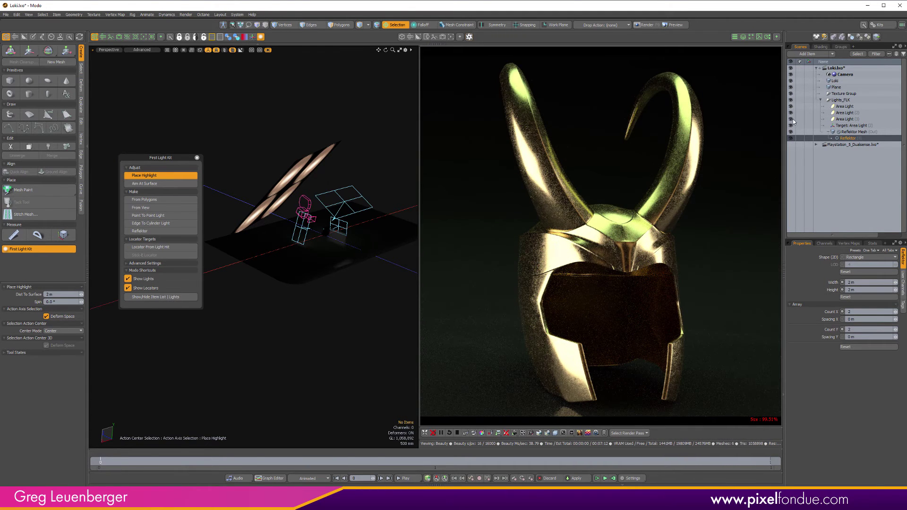
left_click(844, 112)
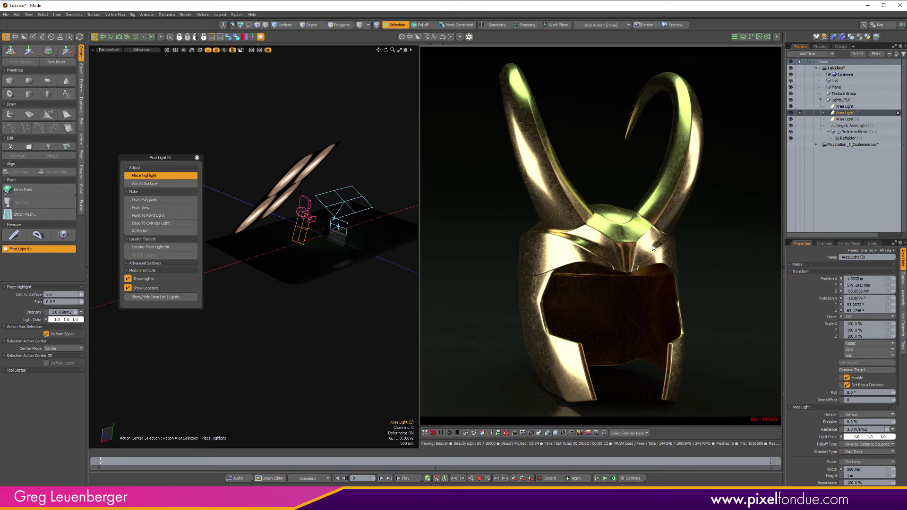
left_click(845, 438)
left_click_drag(660, 363, 683, 336)
left_click_drag(725, 422, 641, 422)
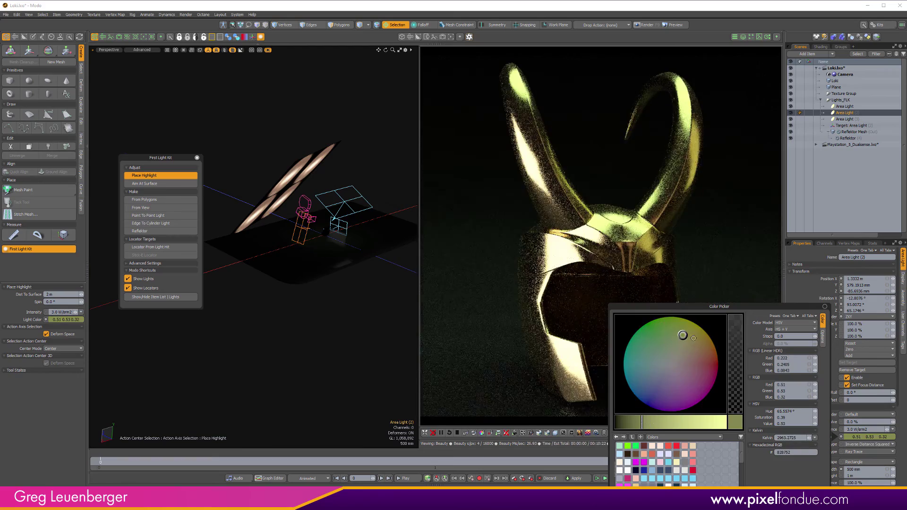
left_click_drag(682, 335, 676, 323)
left_click_drag(641, 421, 631, 422)
key("k")
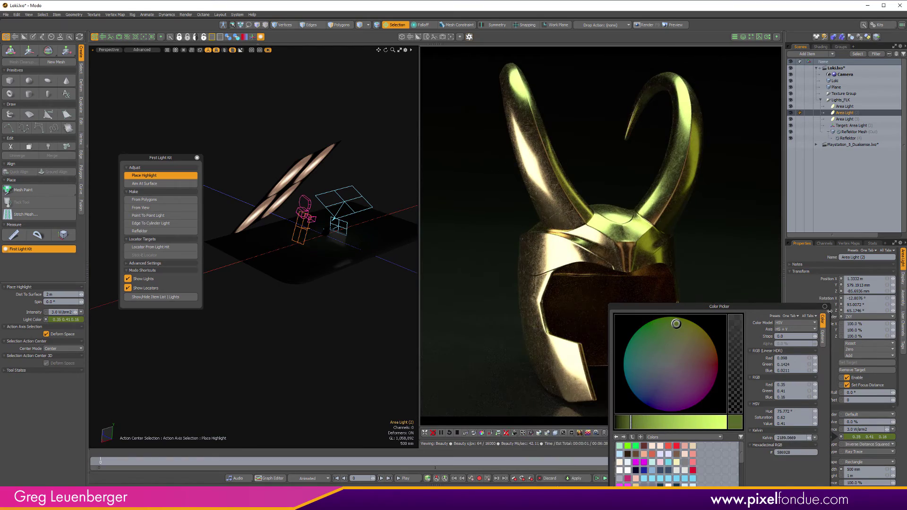
left_click(825, 306)
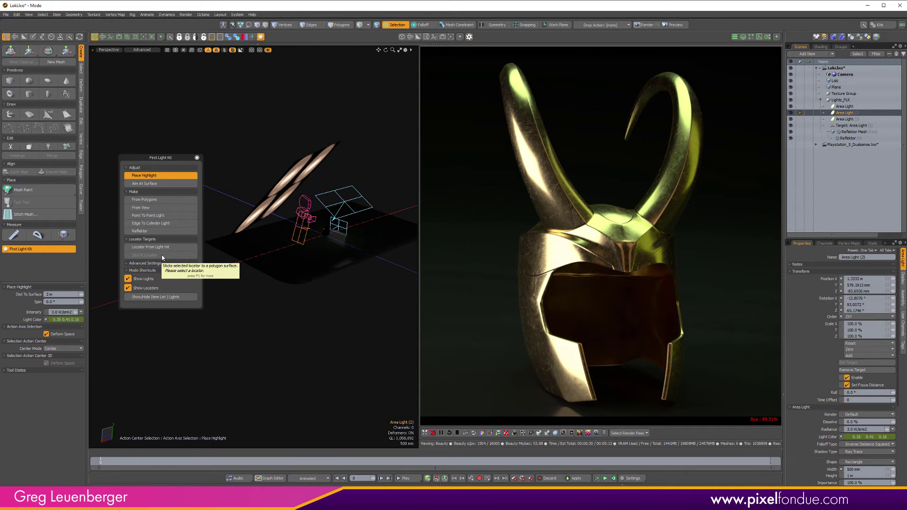
Turn the viewport display of lights off and on again, and open the lights-only item list palette.
left_click(142, 279)
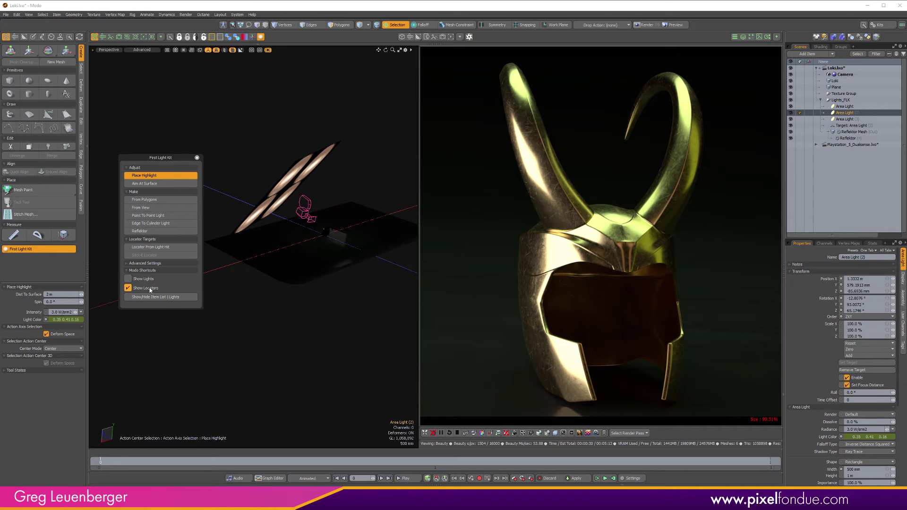
left_click(144, 279)
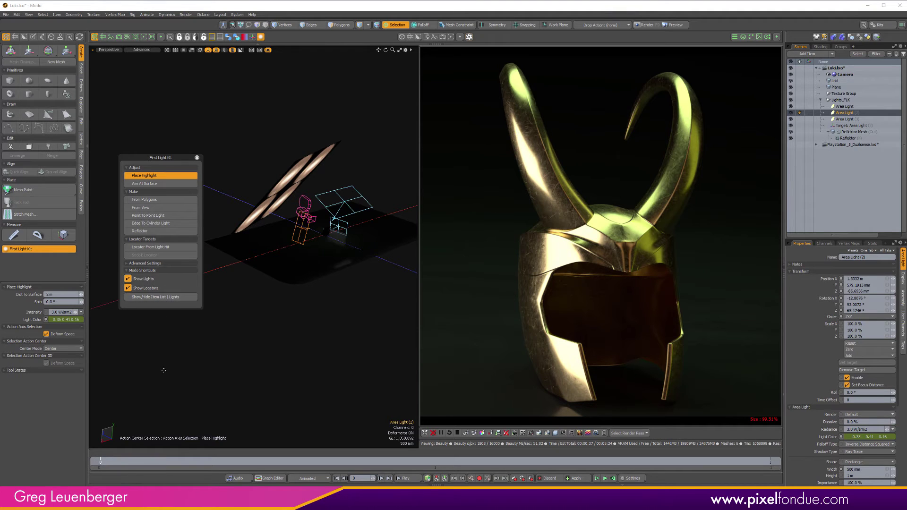
left_click(171, 298)
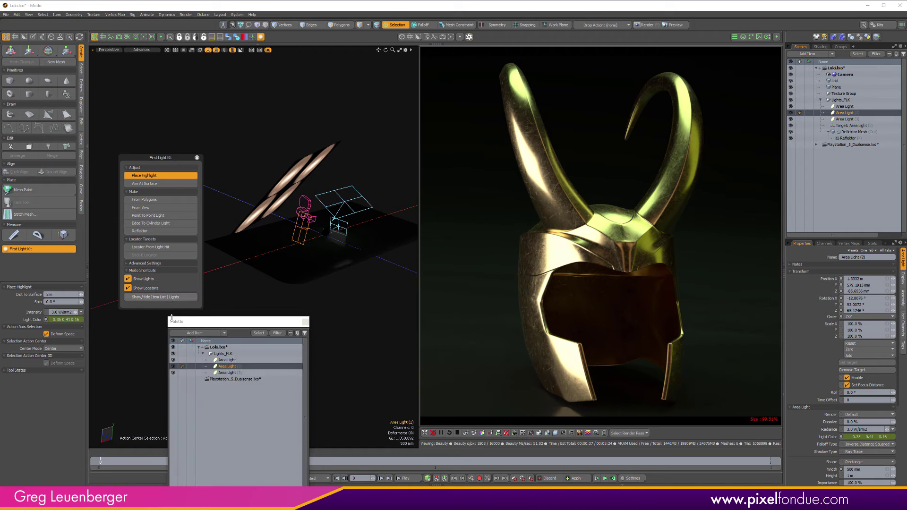
Stop the helmet's live render, make the Playstation_5_Dualsense scene current, and frame the controller with the First Light Kit palette moved clear of it.
left_click(457, 432)
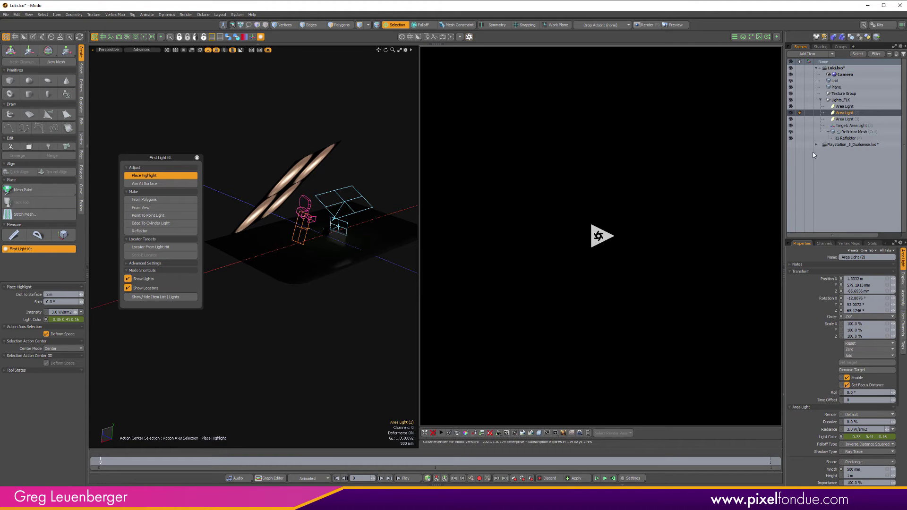
left_click(838, 154)
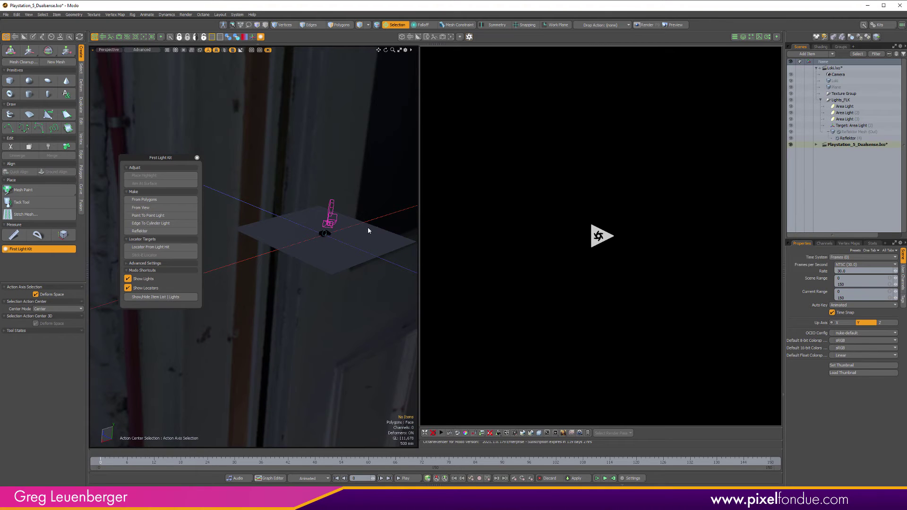
left_click_drag(322, 230, 393, 237, "ctrl+alt")
left_click_drag(337, 267, 293, 255, "alt")
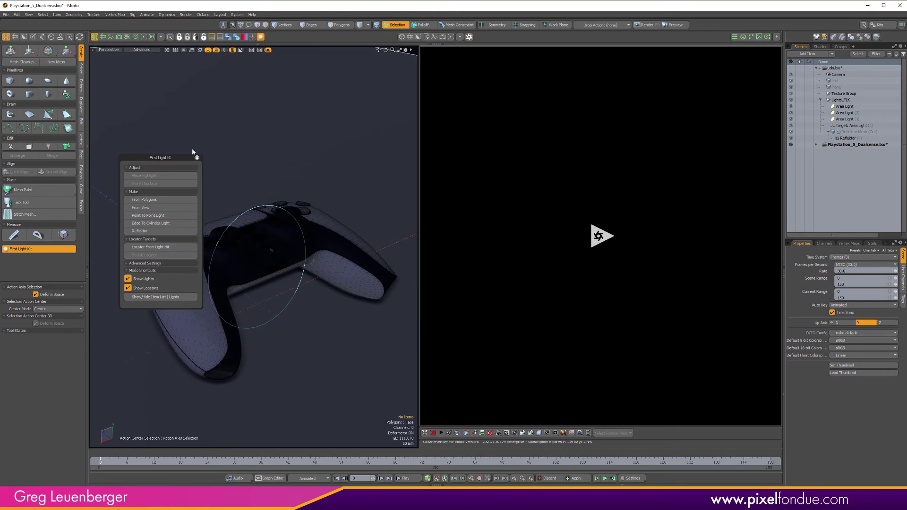
left_click_drag(182, 158, 164, 67)
left_click_drag(238, 250, 278, 338, "alt+shift")
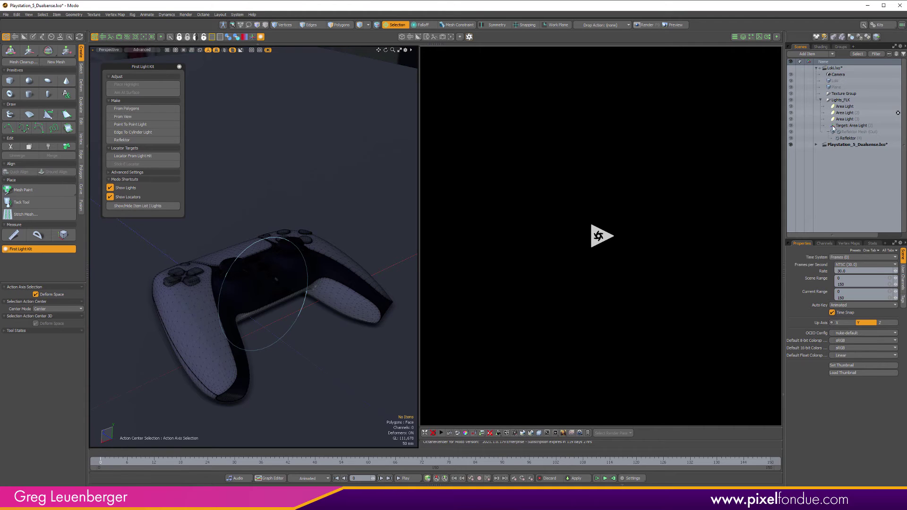
Set the intensity of the controller scene's Environment to 1.0 W/srm2.
left_click(818, 184)
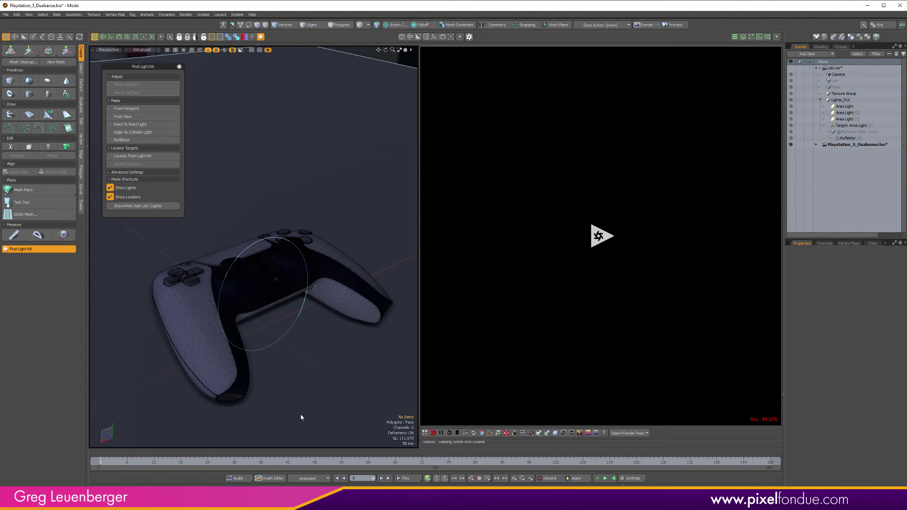
left_click(820, 46)
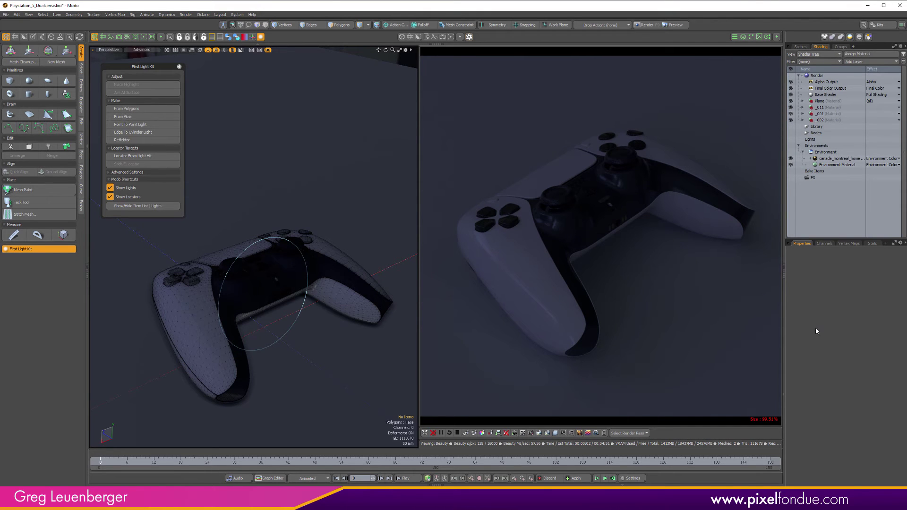
left_click(840, 159)
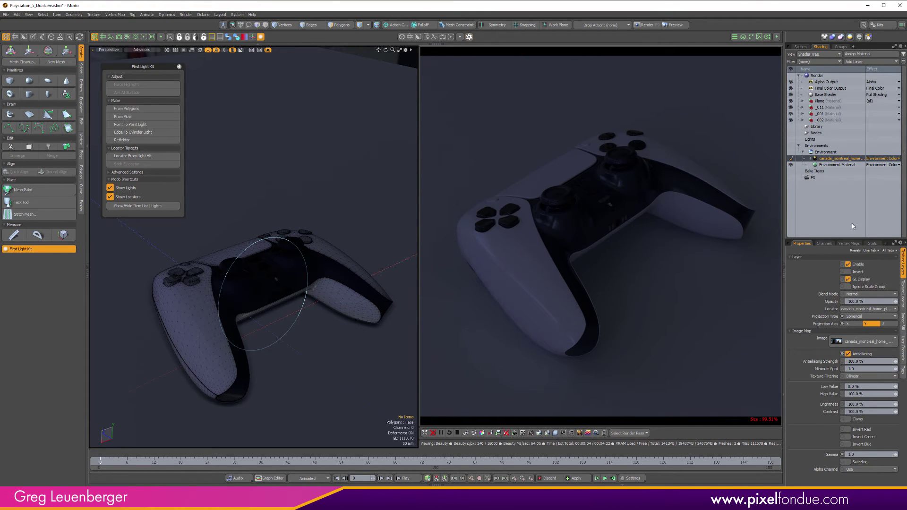
left_click(825, 151)
left_click(887, 265)
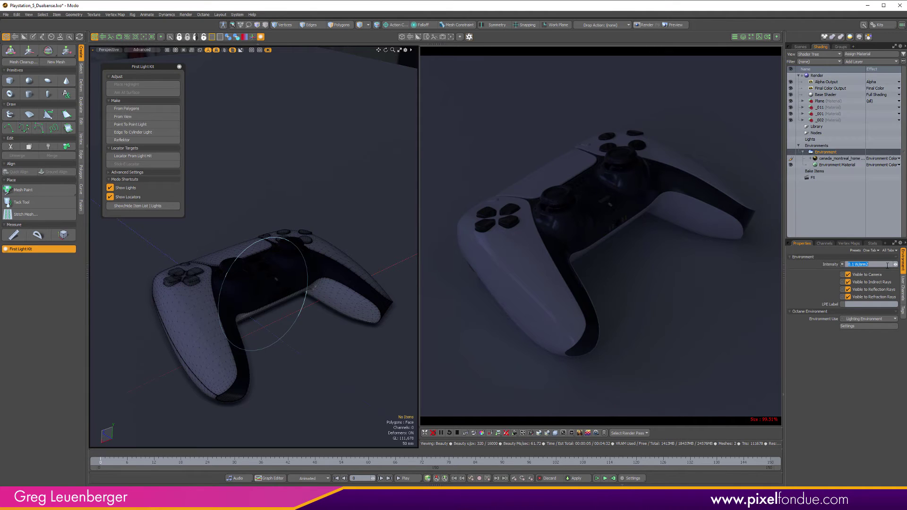
type("1")
key("Return")
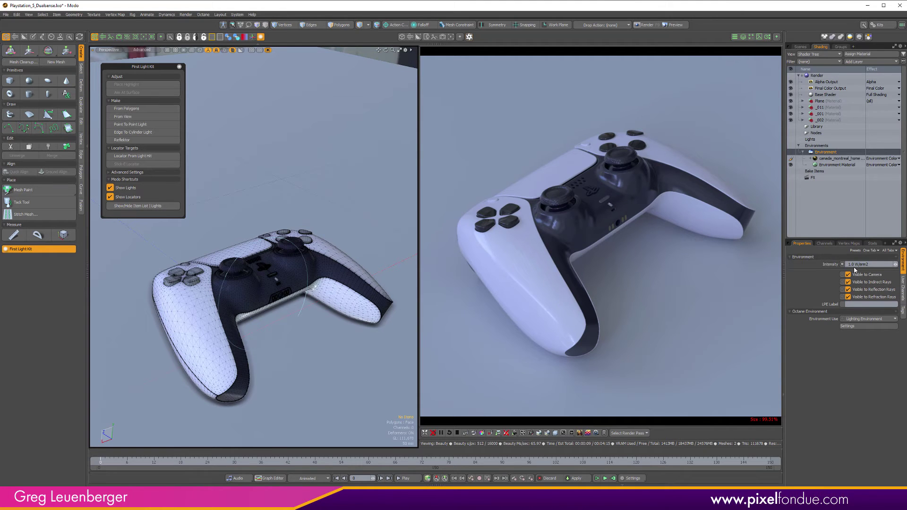
Set the Environment's intensity back to 0.1 W/srm2.
left_click(881, 264)
type("0.1")
key("Return")
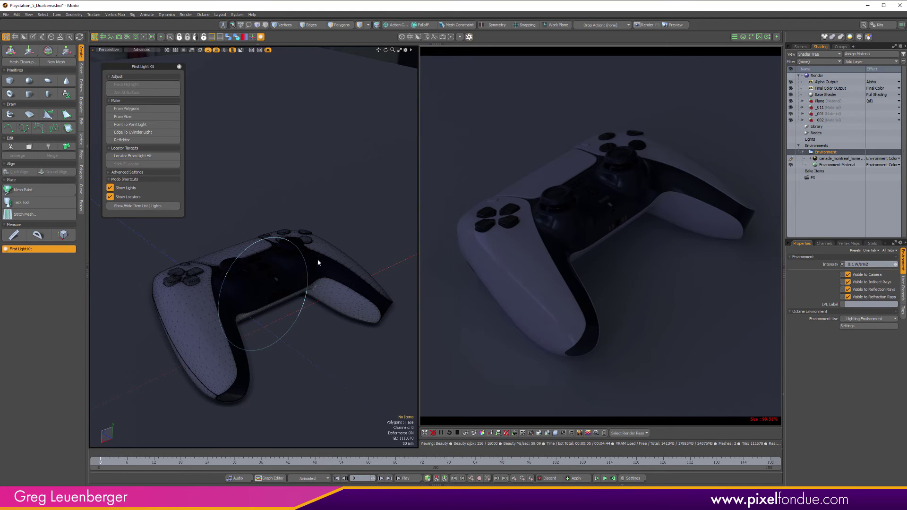
Orbit to face the controller's front grip and create an area light from that view, tinted warm yellow, RGB 0.92, 0.9, 0.72.
left_click_drag(316, 247, 266, 211, "alt")
scroll(294, 255, "up", 6)
left_click(122, 117)
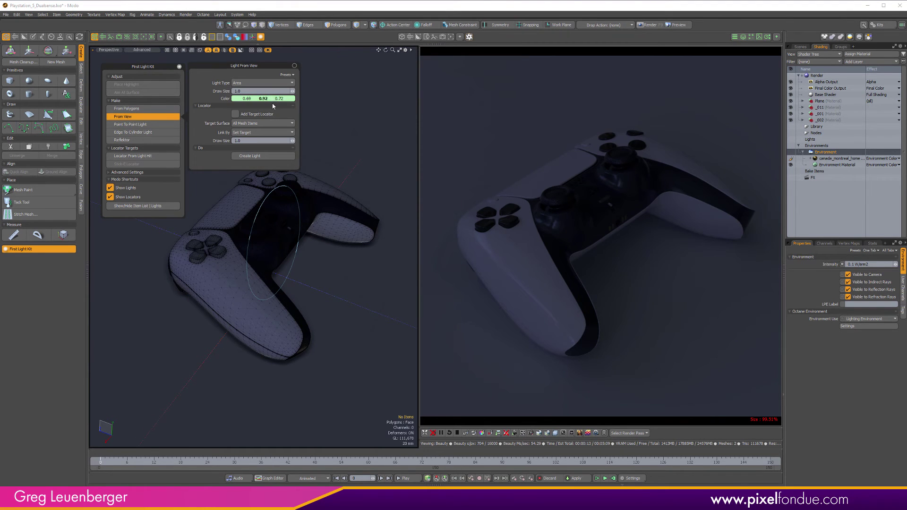
double_click(271, 100)
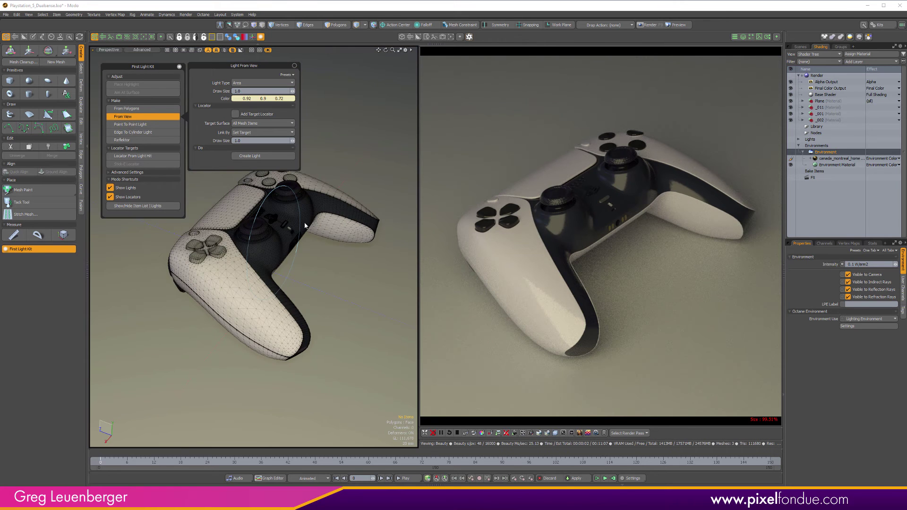
Create a second area light from a side view of the controller, tinted pale blue, RGB 0.76, 0.89, 0.92, and cancel the autosave.
left_click_drag(305, 226, 277, 207, "alt")
mouse_move(276, 208)
left_mouse_down("ctrl+alt")
mouse_move(354, 204)
mouse_move(279, 212)
left_mouse_up("ctrl+alt")
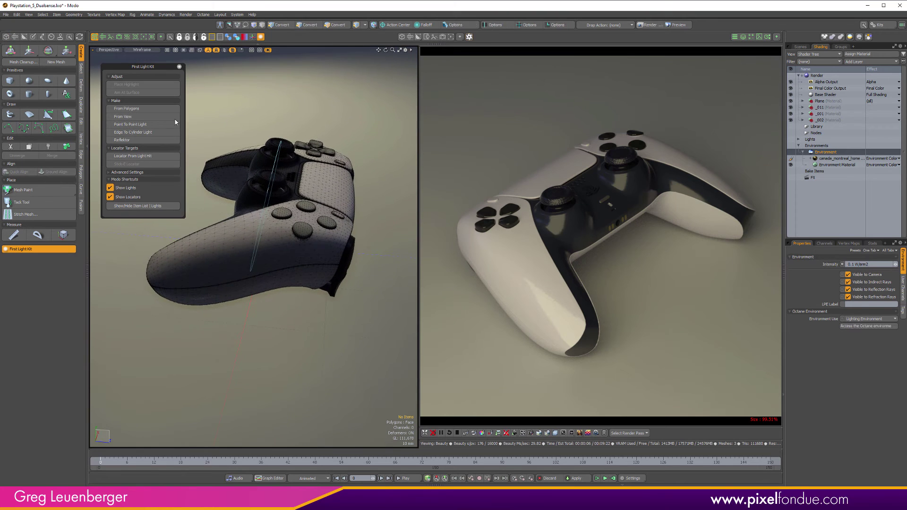
left_click(141, 116)
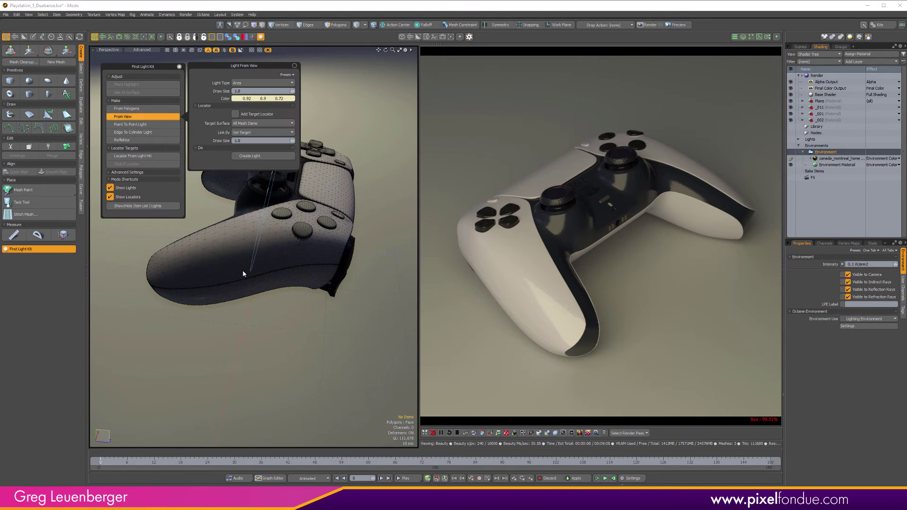
left_click(261, 99)
left_click_drag(348, 61, 348, 64)
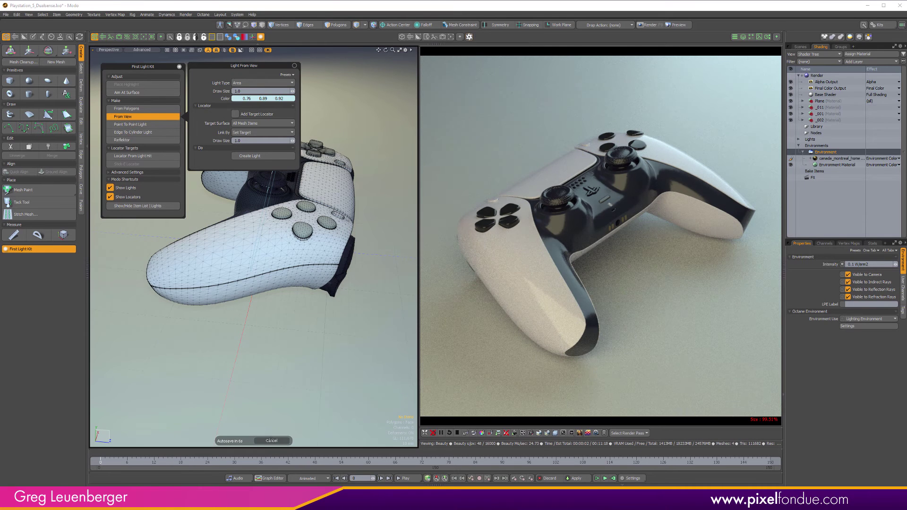
left_click(271, 440)
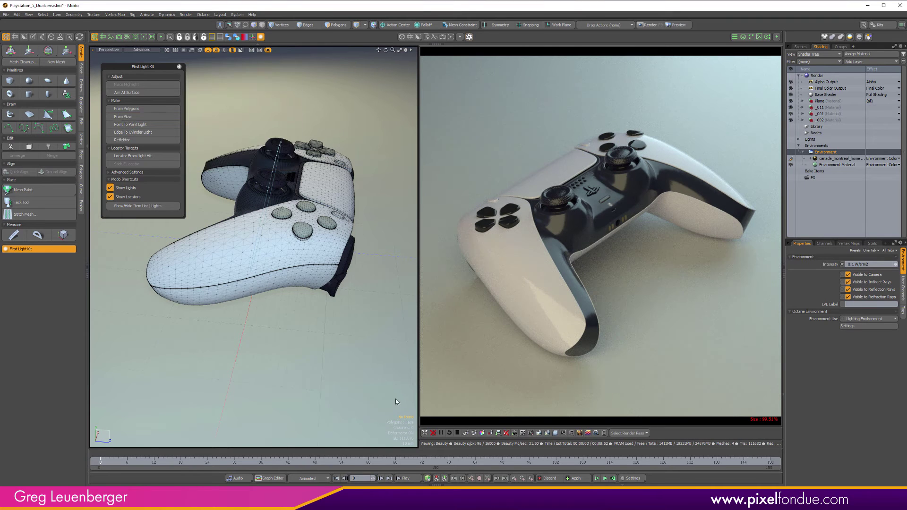
Retint the first Area Light of the controller scene to a warmer orange, RGB 0.92, 0.81, 0.69.
left_click(800, 46)
left_click(820, 113)
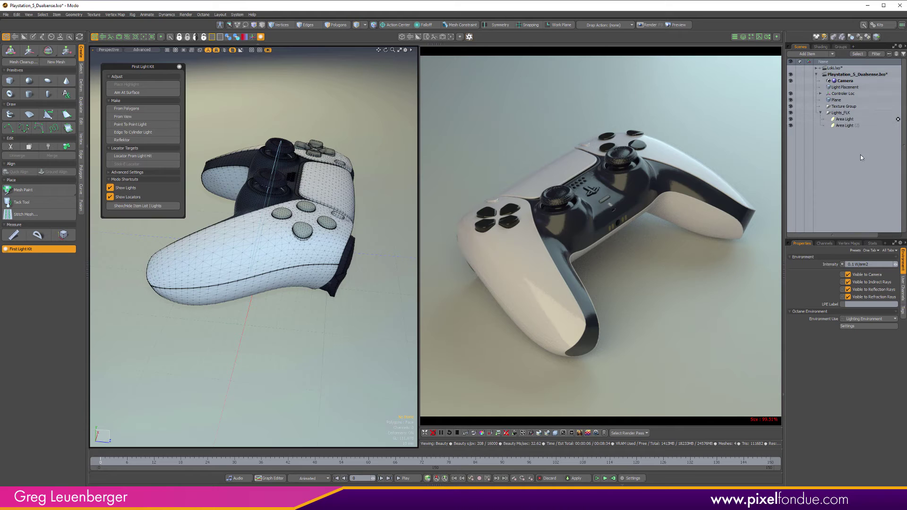
left_click(845, 119)
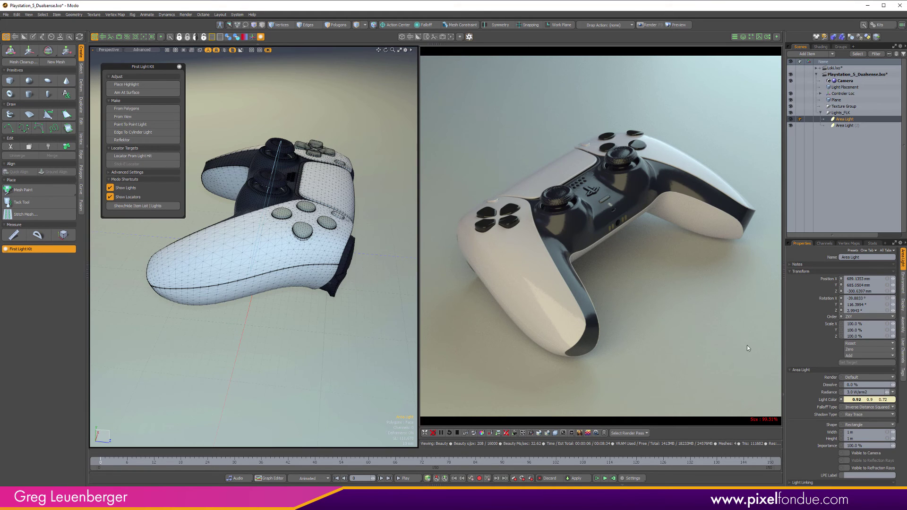
left_click(841, 400)
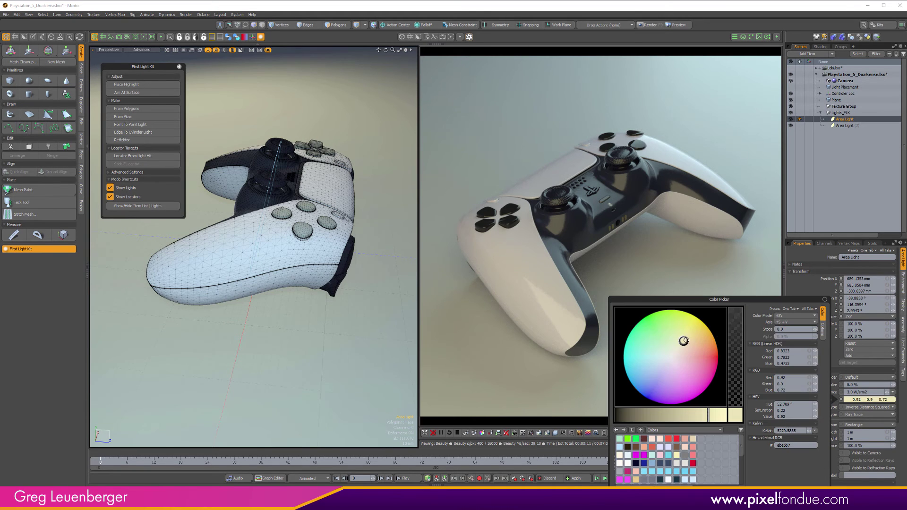
left_click_drag(689, 338, 691, 346)
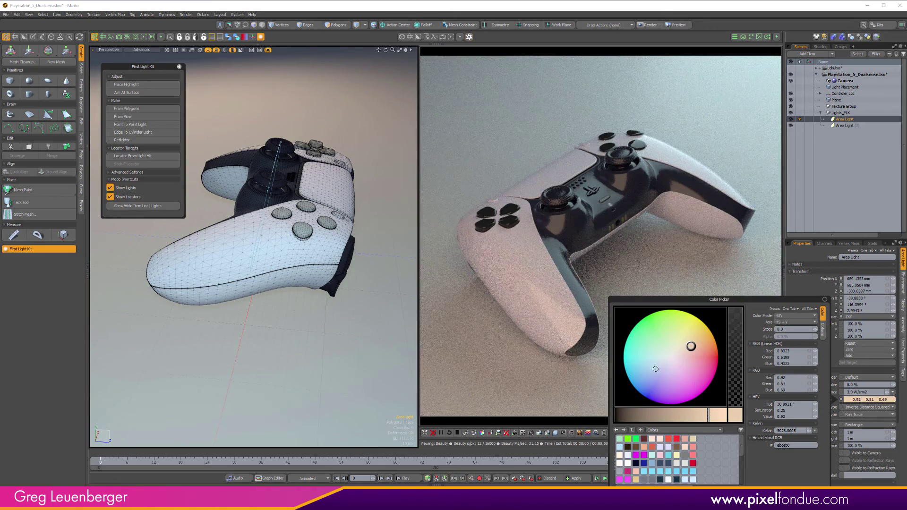
left_click(50, 457)
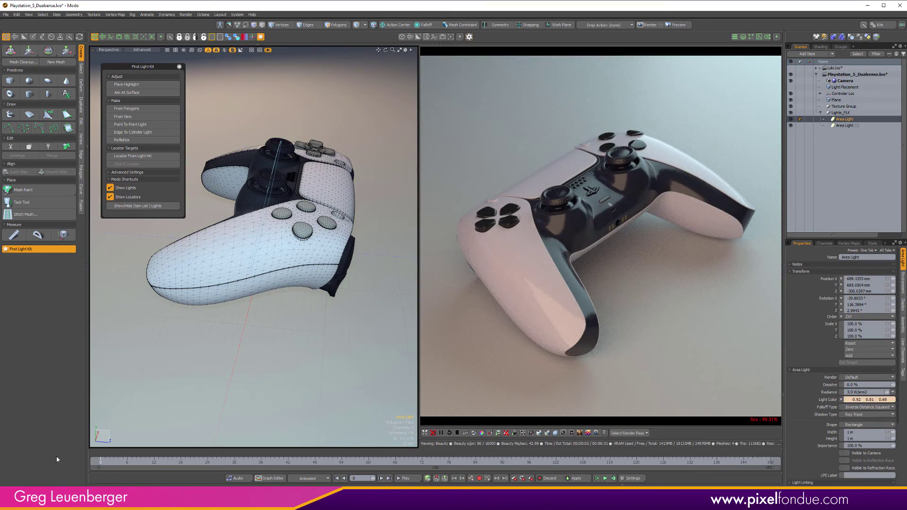
Set the radiance of both area lights to 1.5 W/srm2 and clear the selection.
left_click(845, 126, "shift")
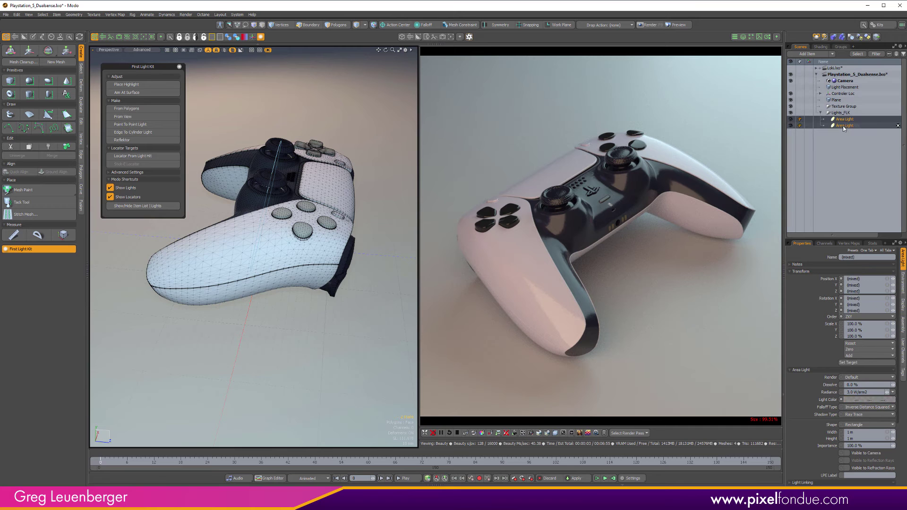
left_click(872, 392)
type("1.5")
key("Return")
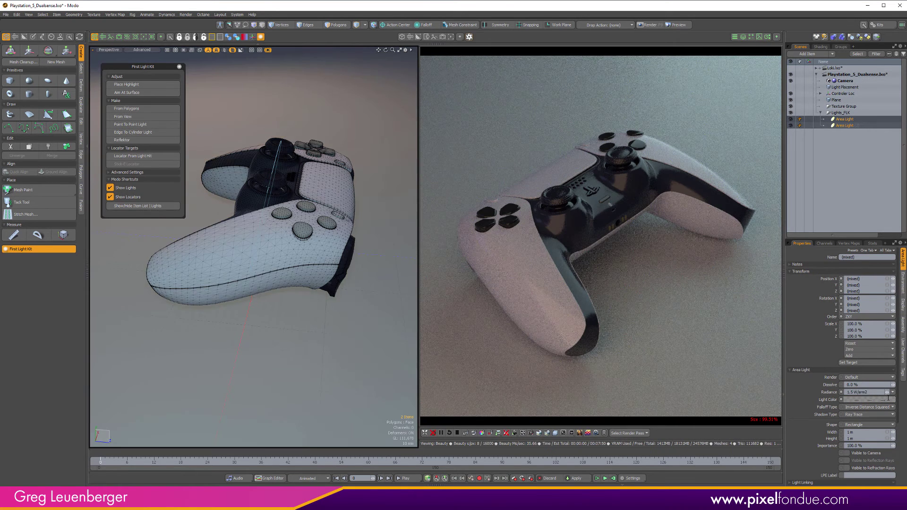
left_click(222, 385)
Make the Light Placement mesh around the controller visible and select it.
left_click_drag(347, 213, 312, 264, "alt")
left_click_drag(312, 264, 286, 279, "ctrl+alt")
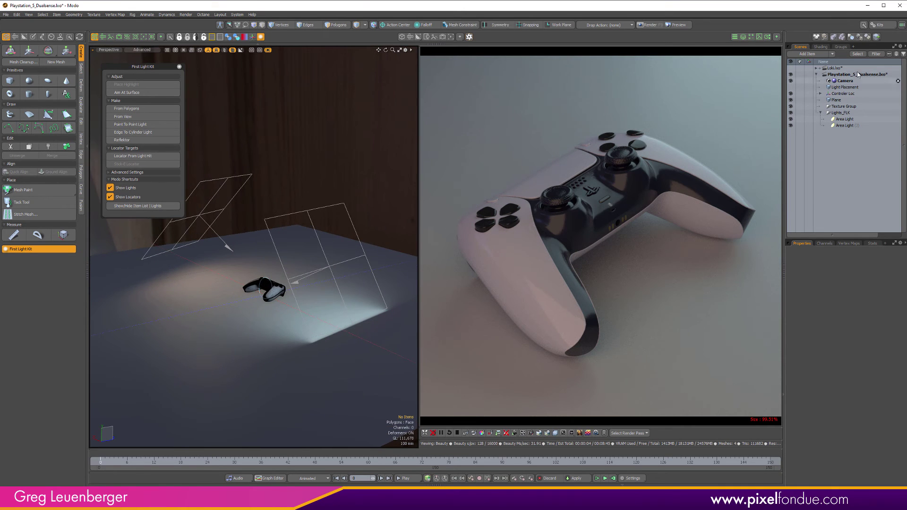
left_click(790, 87)
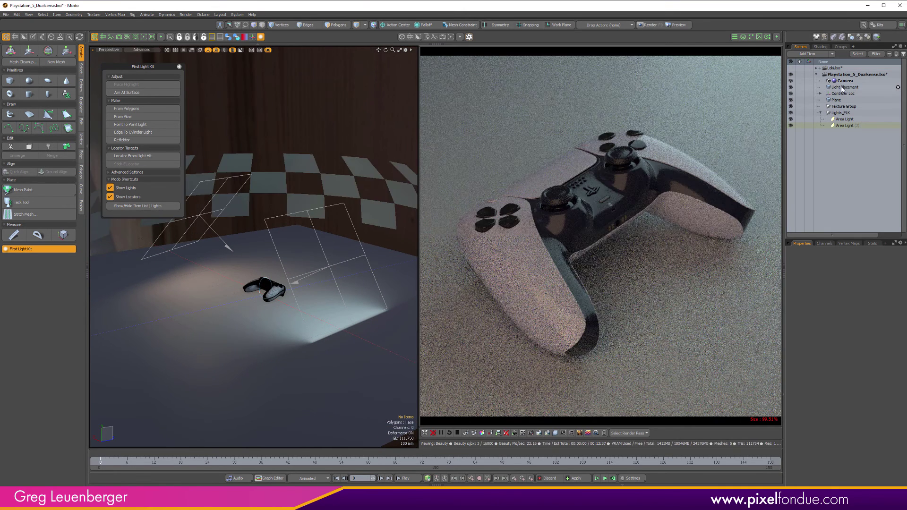
left_click(235, 209)
left_click_drag(234, 236, 380, 195, "alt")
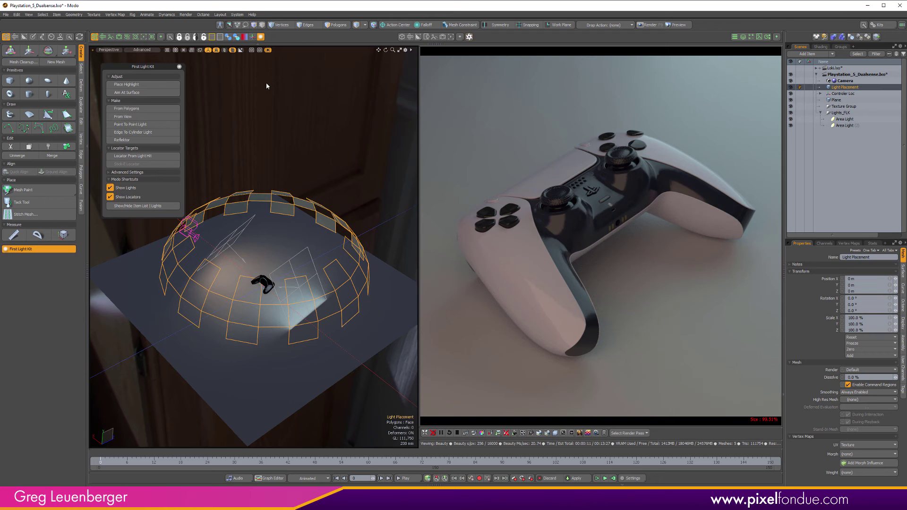
Select all polygons of the checkered Light Placement dome in polygon mode.
key("3")
left_click_drag(203, 177, 280, 182, "alt+shift")
scroll(280, 182, "down", 4)
middle_click_drag(215, 137, 411, 339)
left_click_drag(330, 257, 307, 257, "ctrl+alt")
mouse_move(307, 257)
left_mouse_down("alt+shift")
mouse_move(298, 279)
mouse_move(285, 268)
mouse_move(304, 267)
left_mouse_up("alt+shift")
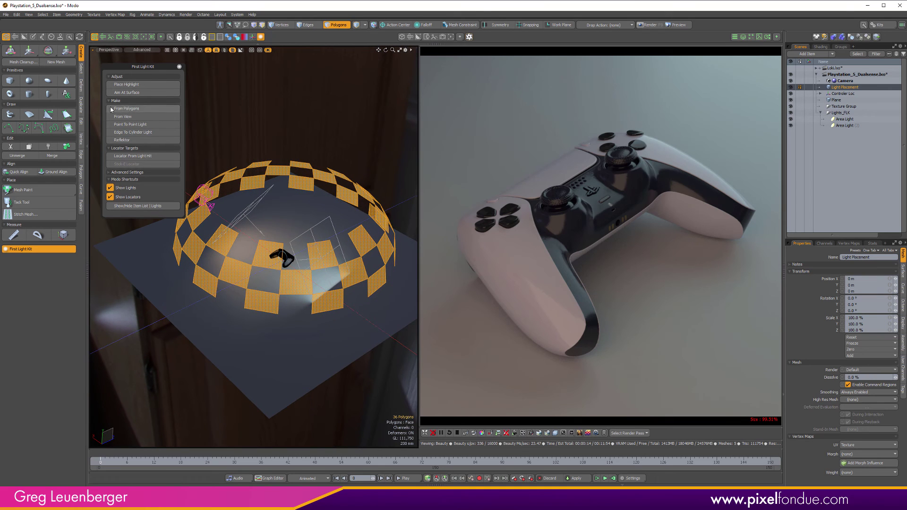
Create white area lights from the selected dome polygons, with radiant intensity 3.0 W/srm2 and Use Instances enabled.
left_click(148, 110)
left_click(247, 85)
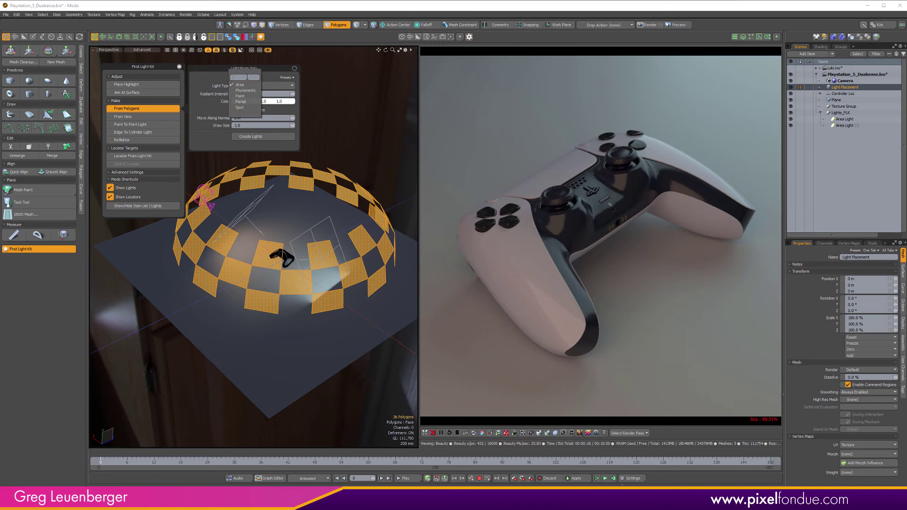
left_click(249, 85)
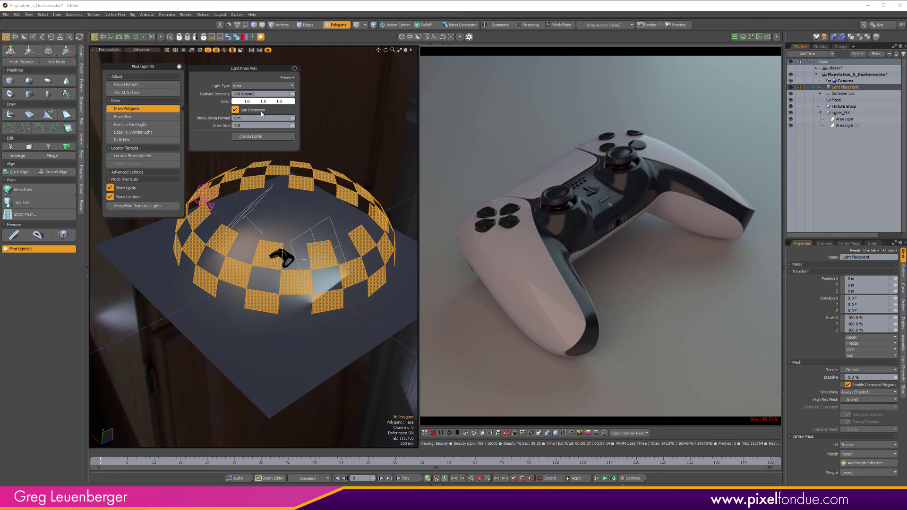
left_click(250, 136)
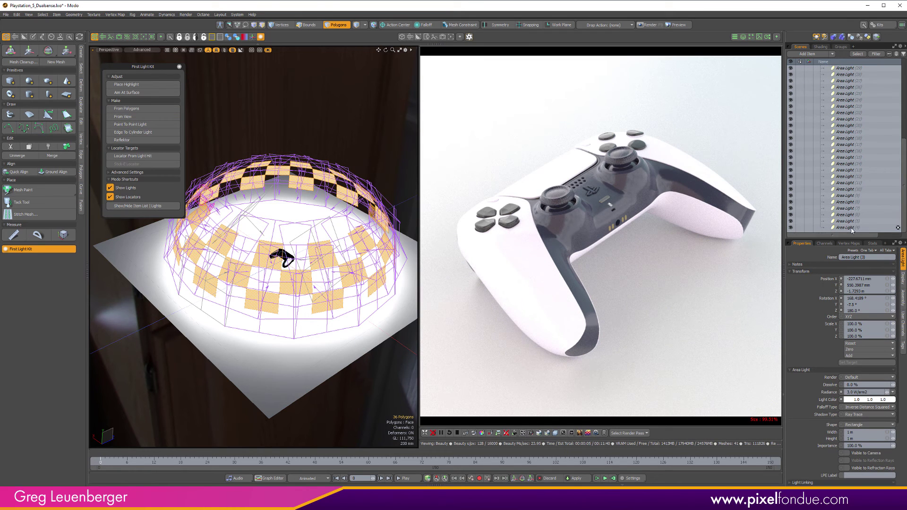
Select all the area lights generated on the dome and set their width and height to 250 mm.
left_click(835, 228, "shift")
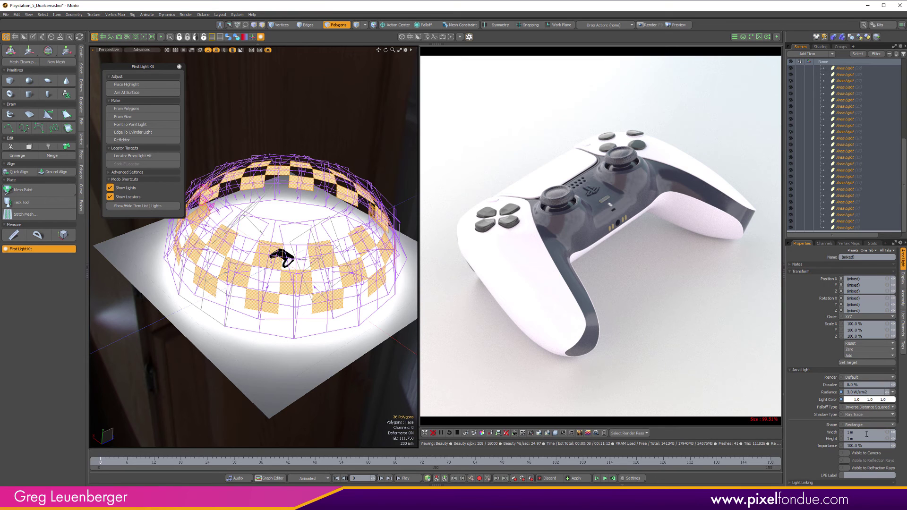
left_click(871, 433)
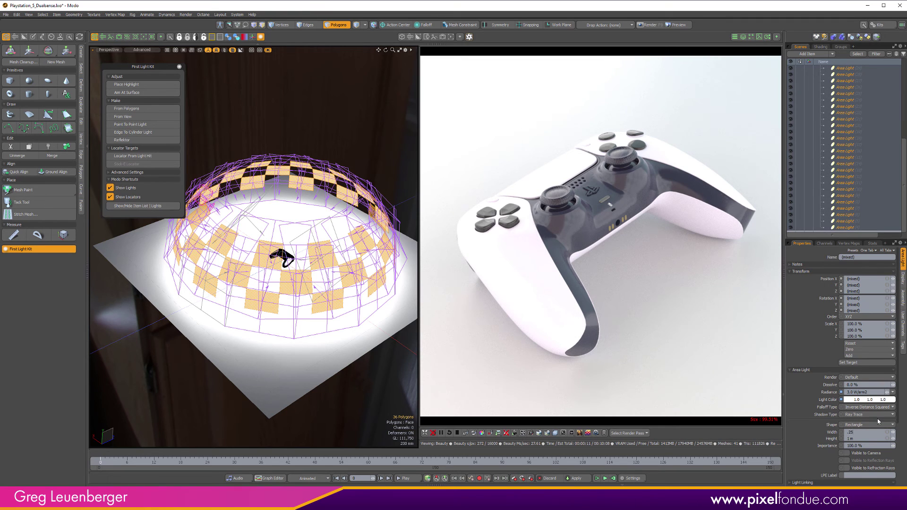
type(".25")
key("Tab")
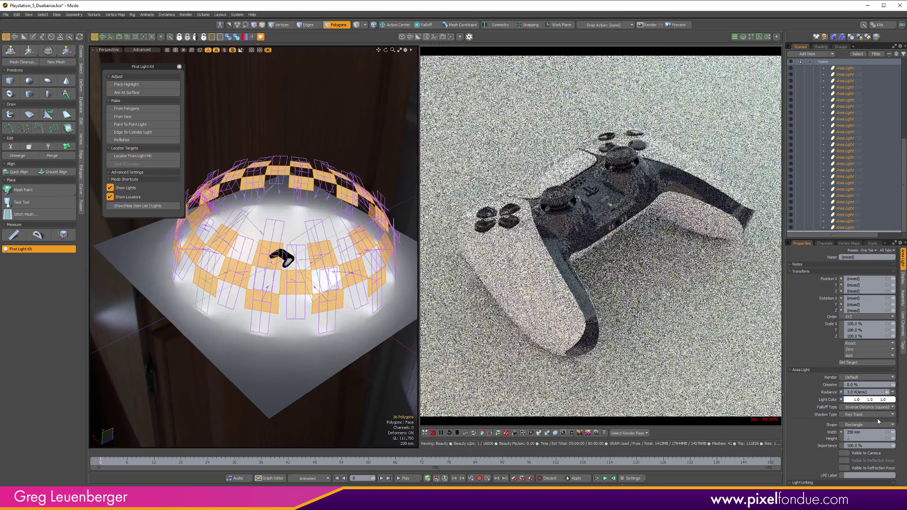
type(".25")
key("Return")
left_click_drag(317, 242, 297, 243, "ctrl+alt")
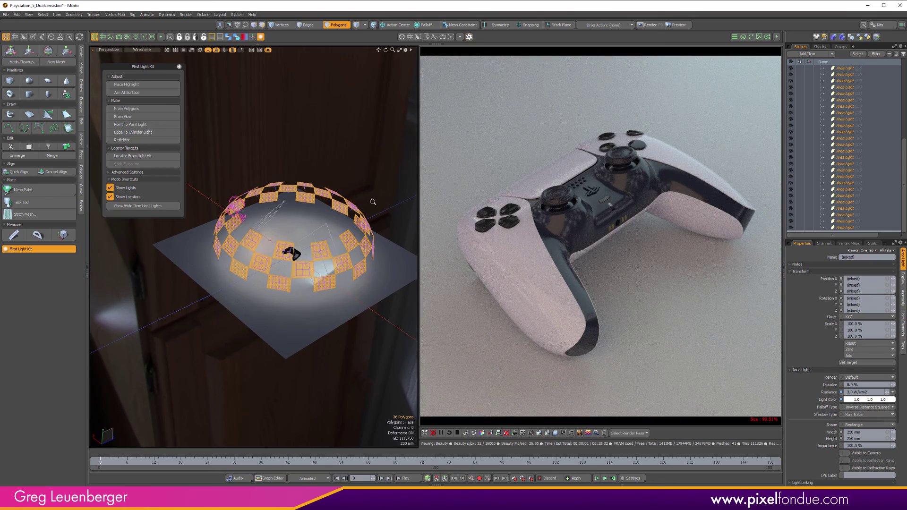
left_click(821, 47)
left_click(802, 47)
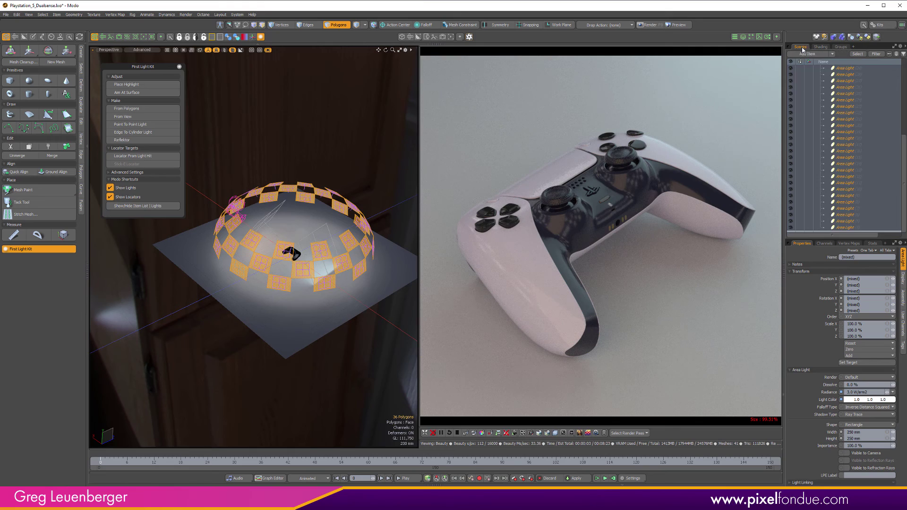
Hide the Light Placement mesh so that only the generated area lights remain around the controller.
left_click(904, 73)
left_click(791, 87)
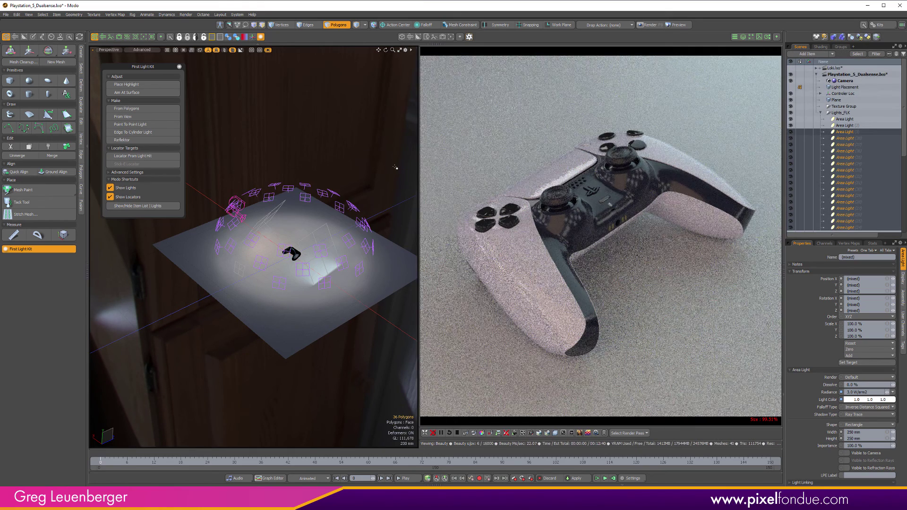
mouse_move(288, 205)
left_mouse_down("ctrl+alt")
mouse_move(341, 209)
mouse_move(310, 208)
mouse_move(399, 263)
mouse_move(314, 222)
left_mouse_up("ctrl+alt")
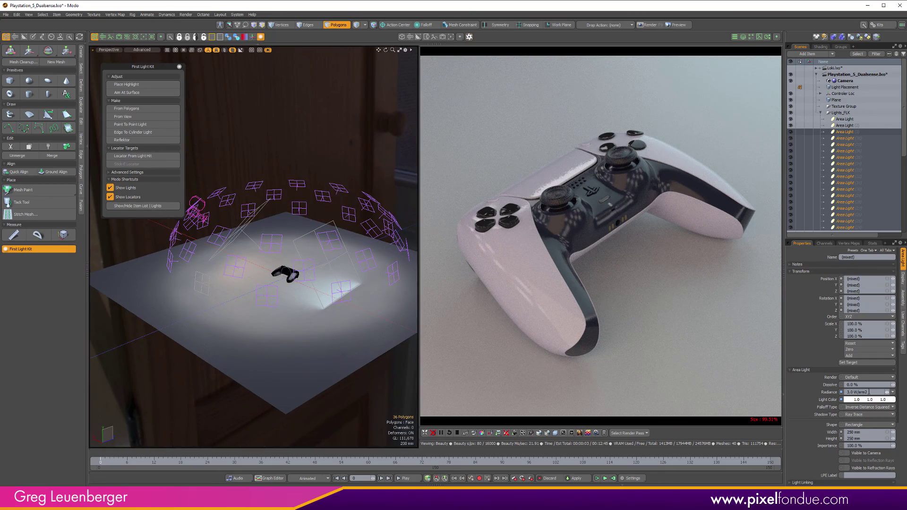
Set the radiance of all the selected dome area lights to 8.0 W/srm2.
left_click(866, 392)
type("8")
key("Return")
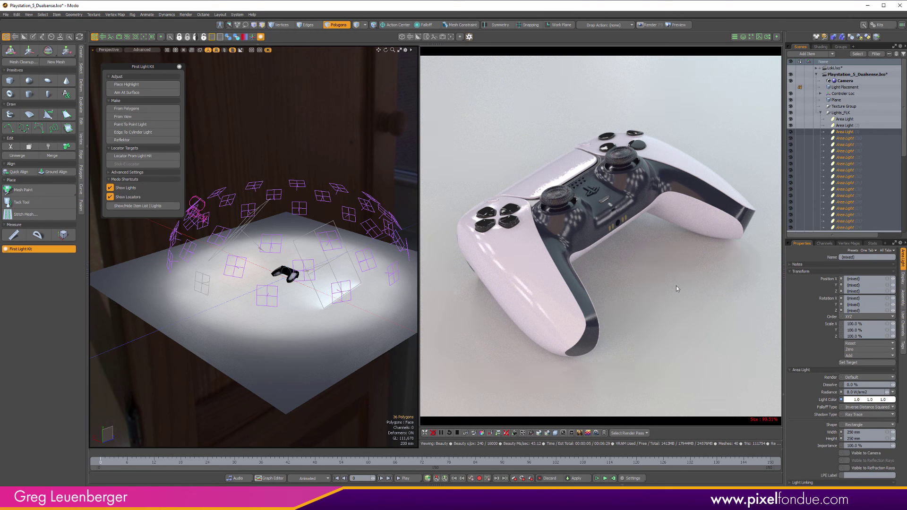
Compare the controller render with the dome area lights hidden and shown, and examine the light arrangement from several angles.
left_click(791, 132)
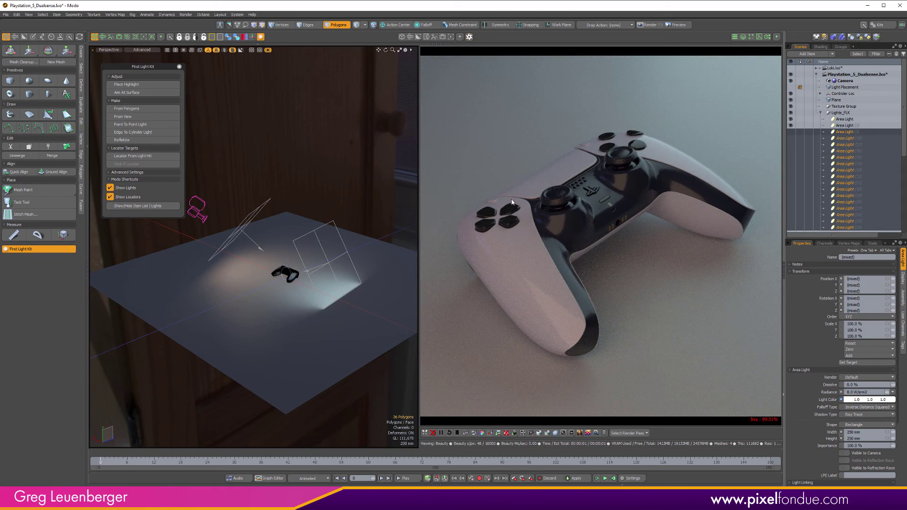
left_click(791, 132)
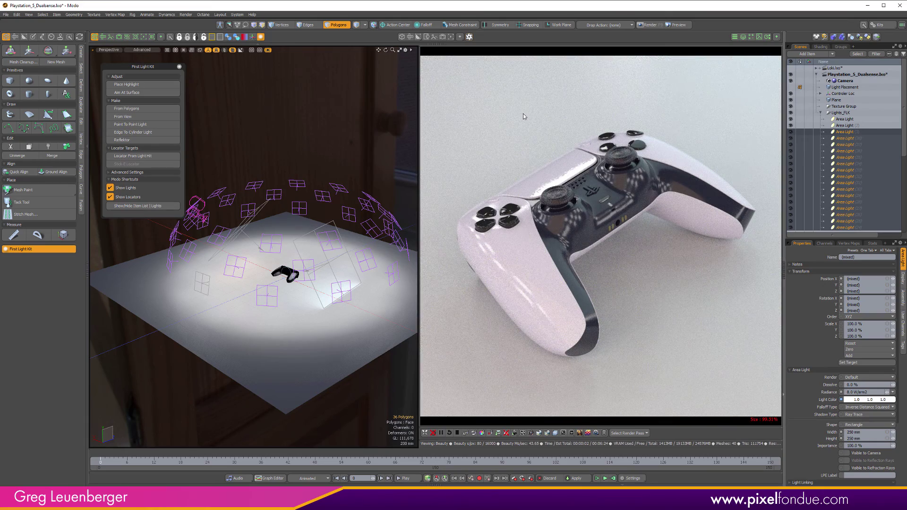
mouse_move(203, 279)
left_mouse_down("alt")
mouse_move(231, 321)
mouse_move(253, 295)
left_mouse_up("alt")
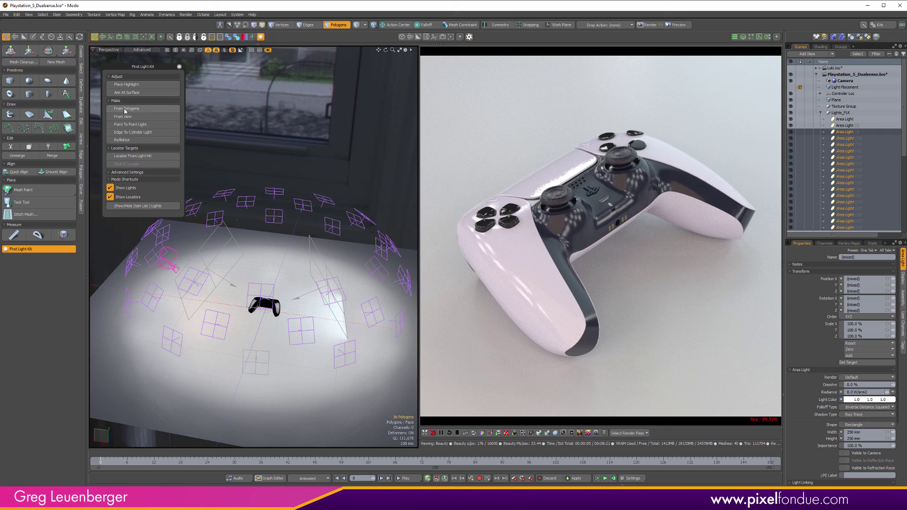
left_click_drag(236, 236, 288, 274, "alt")
left_click_drag(267, 231, 265, 268, "ctrl+alt")
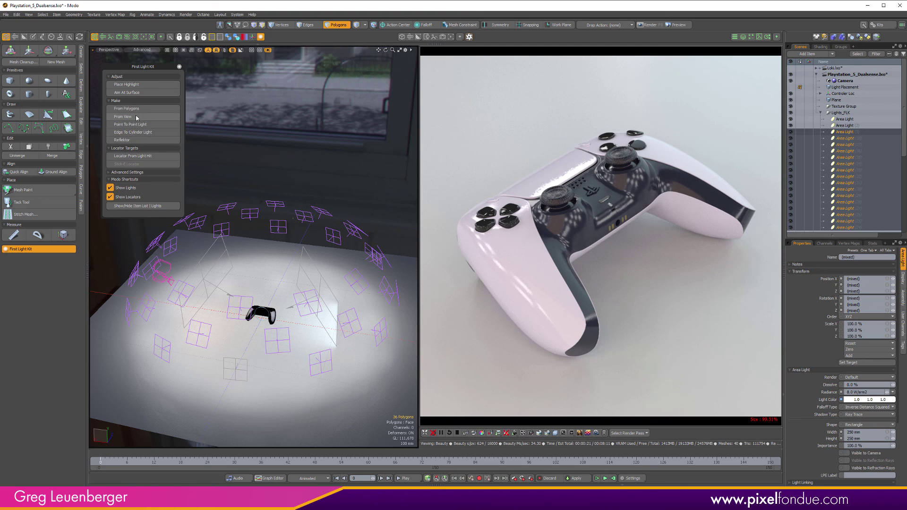
left_click_drag(250, 326, 279, 368, "alt")
scroll(284, 325, "up", 5)
scroll(285, 325, "down", 5)
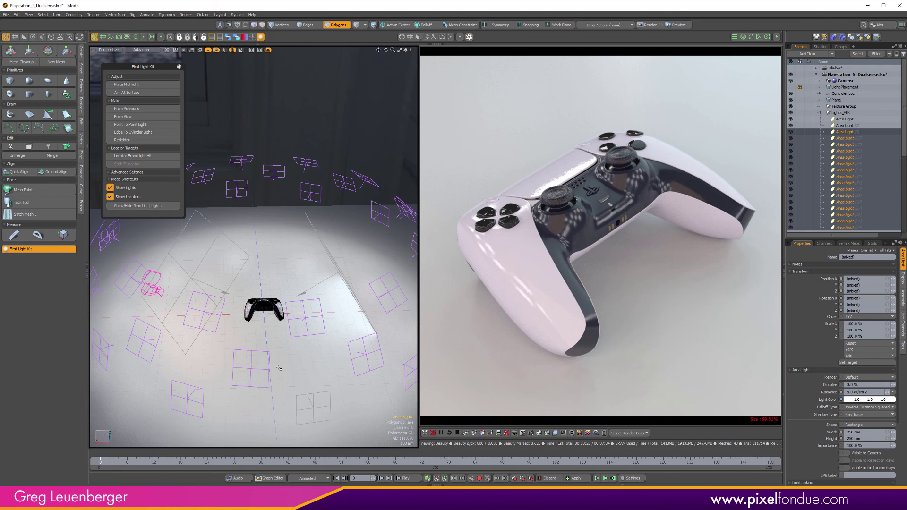